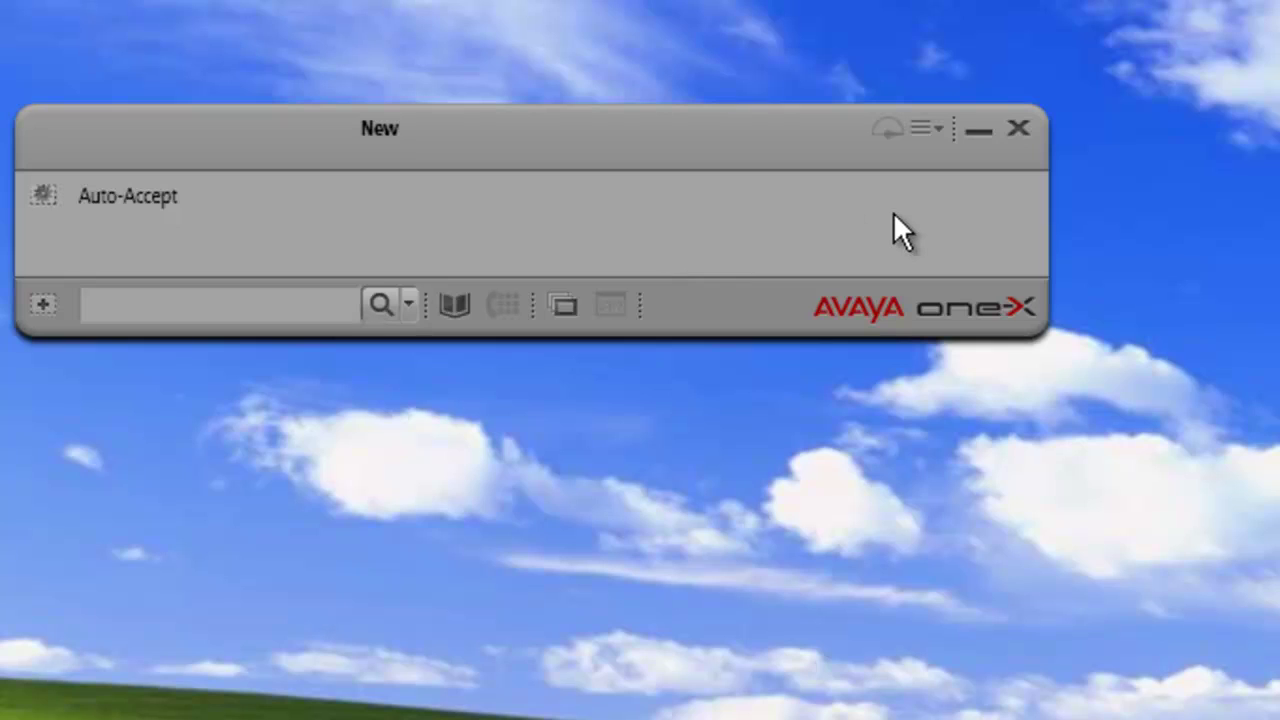
Add a launch application entry named CLI in the Launch Applications section of System Settings
click(943, 131)
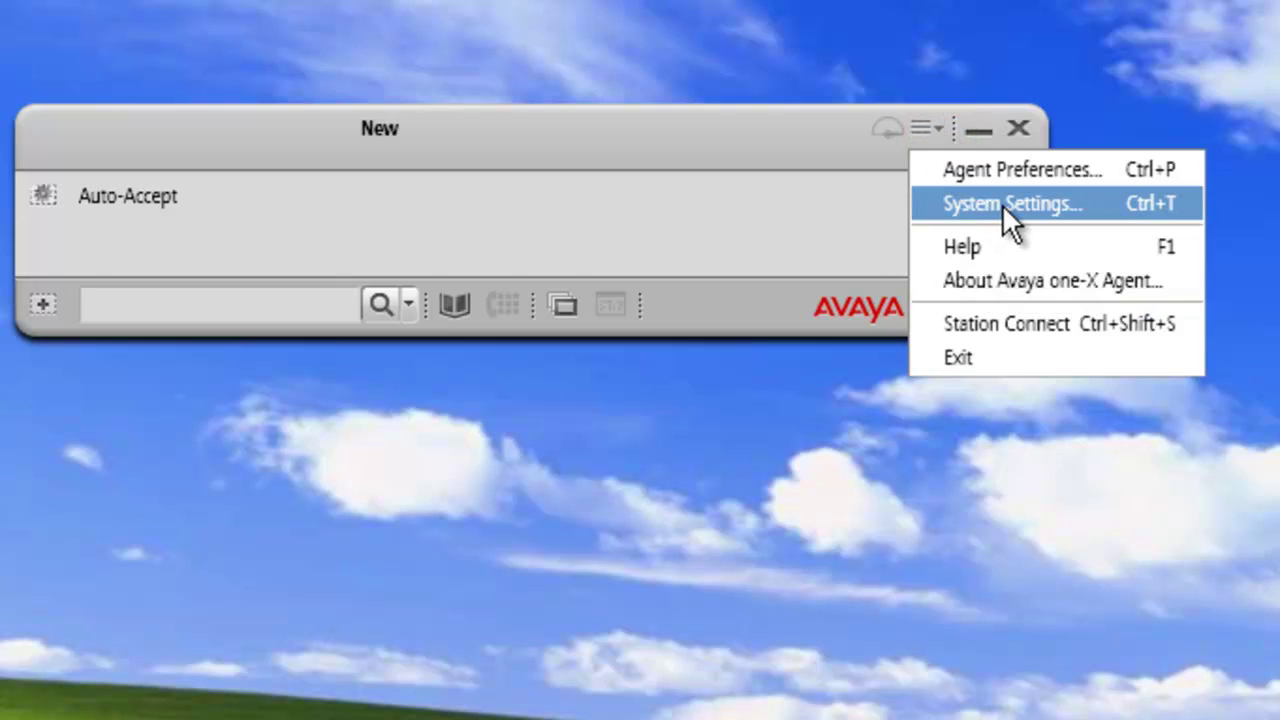
click(1004, 205)
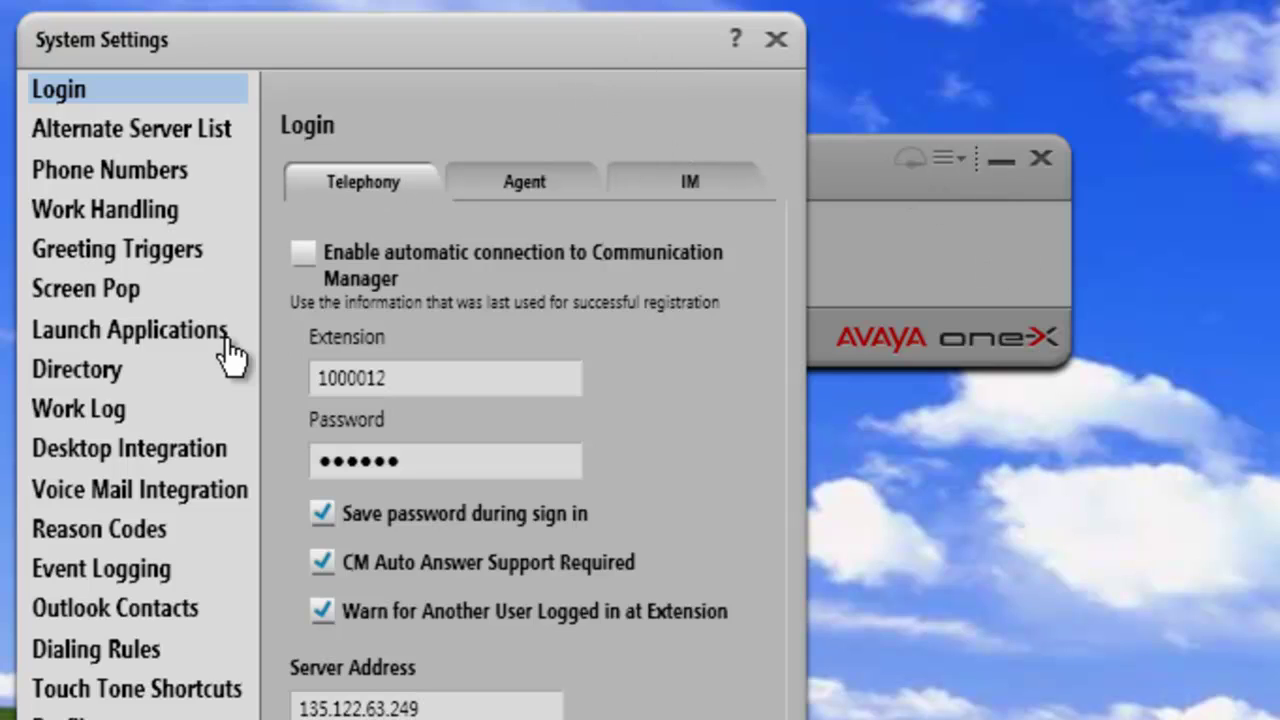
click(134, 352)
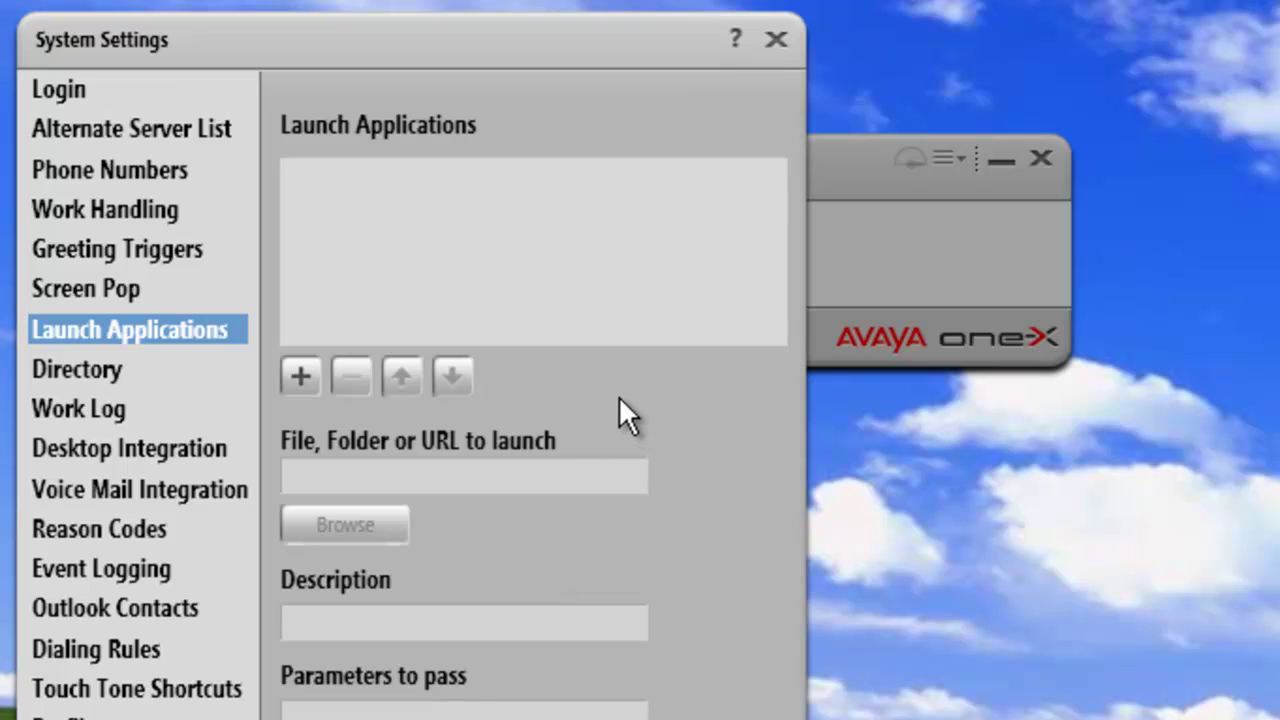
click(301, 380)
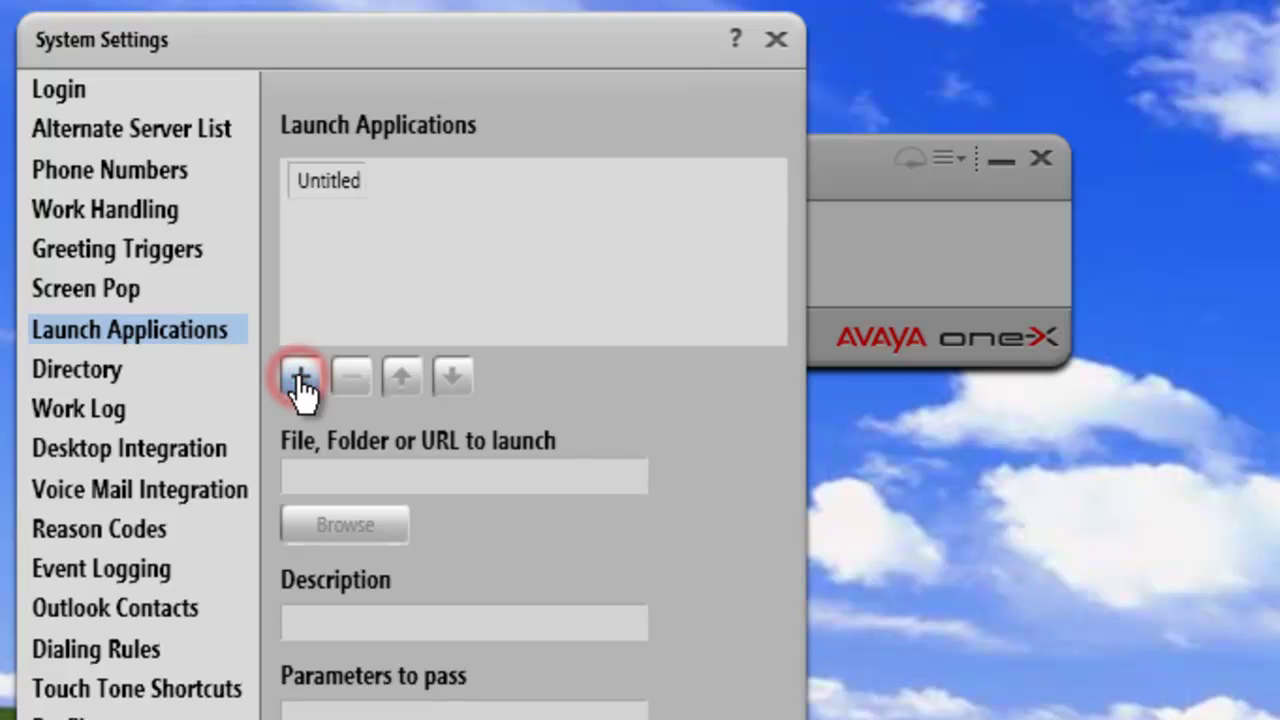
double_click(300, 181)
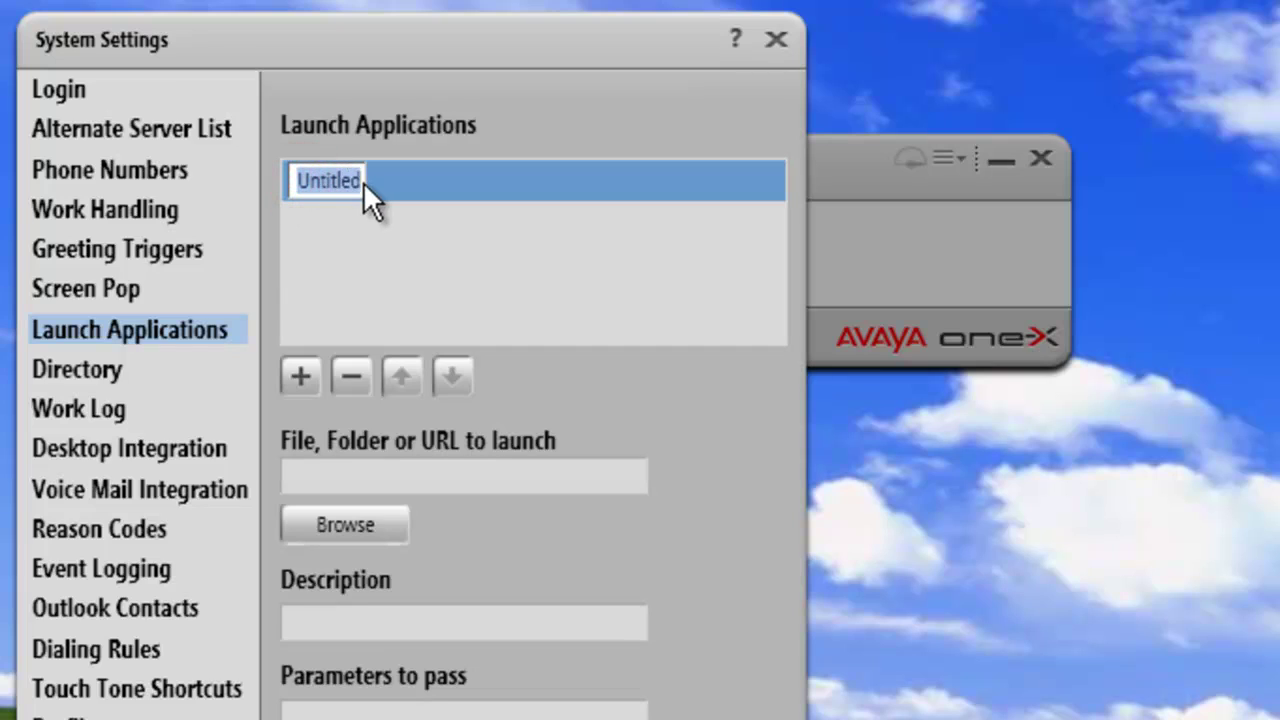
text(CLI)
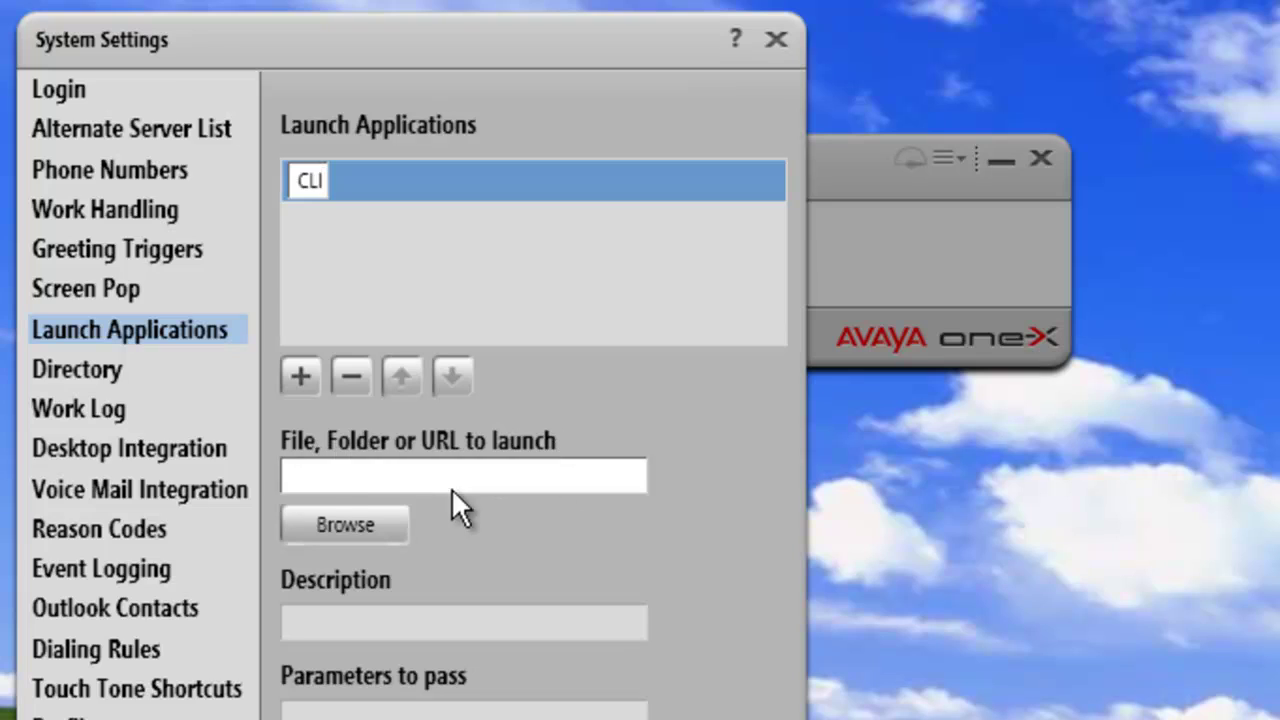
Set the CLI entry to launch C:\WINDOWS\system32\cmd.exe and give it the description "Command line"
click(354, 477)
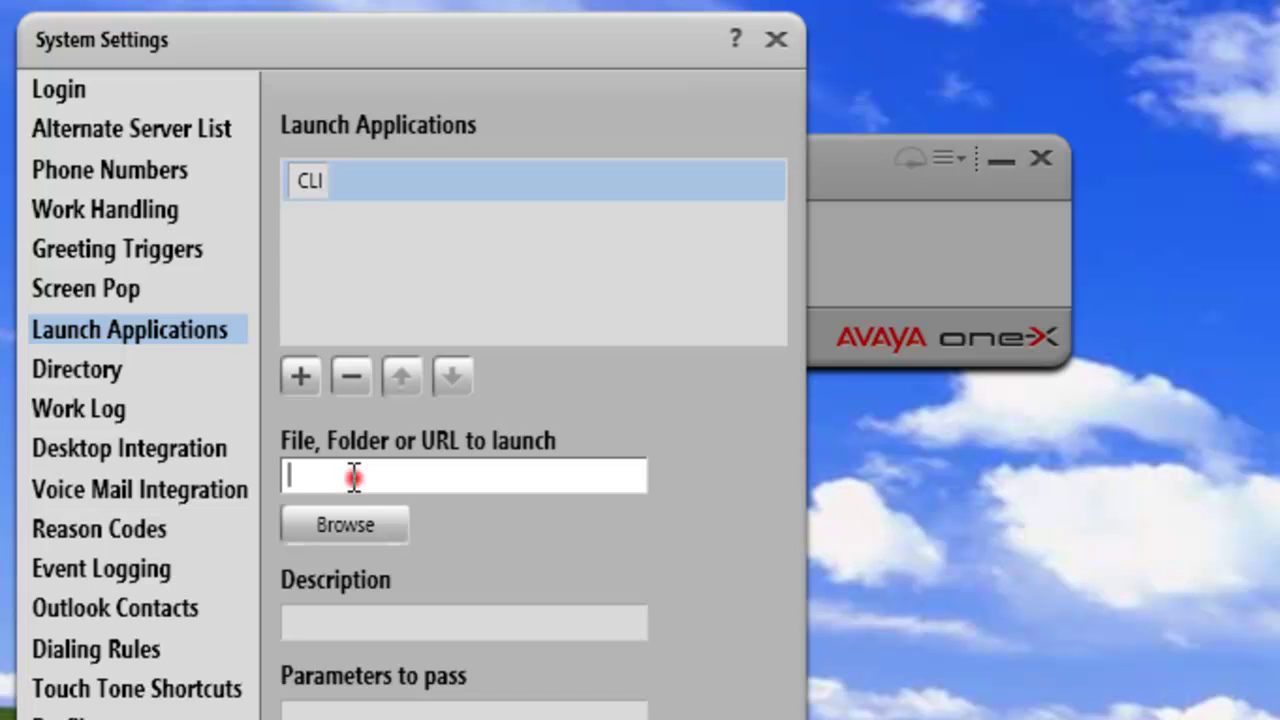
click(345, 527)
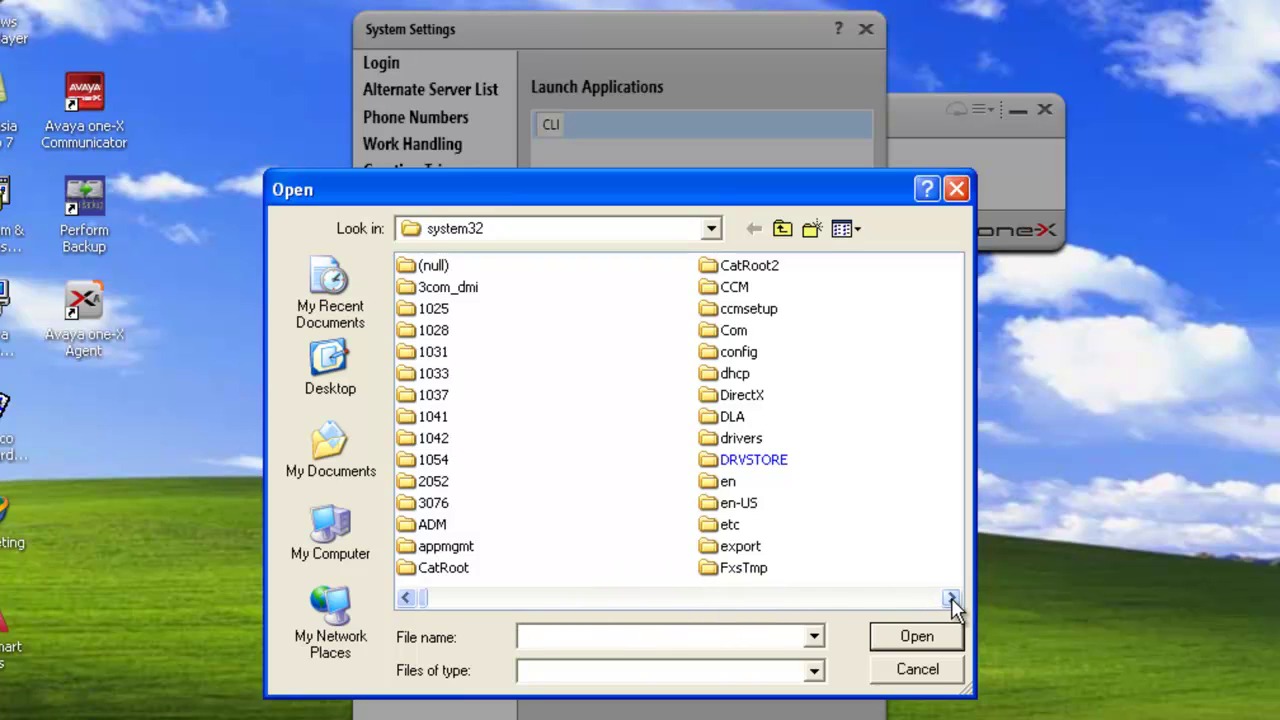
drag(951, 597, 951, 597)
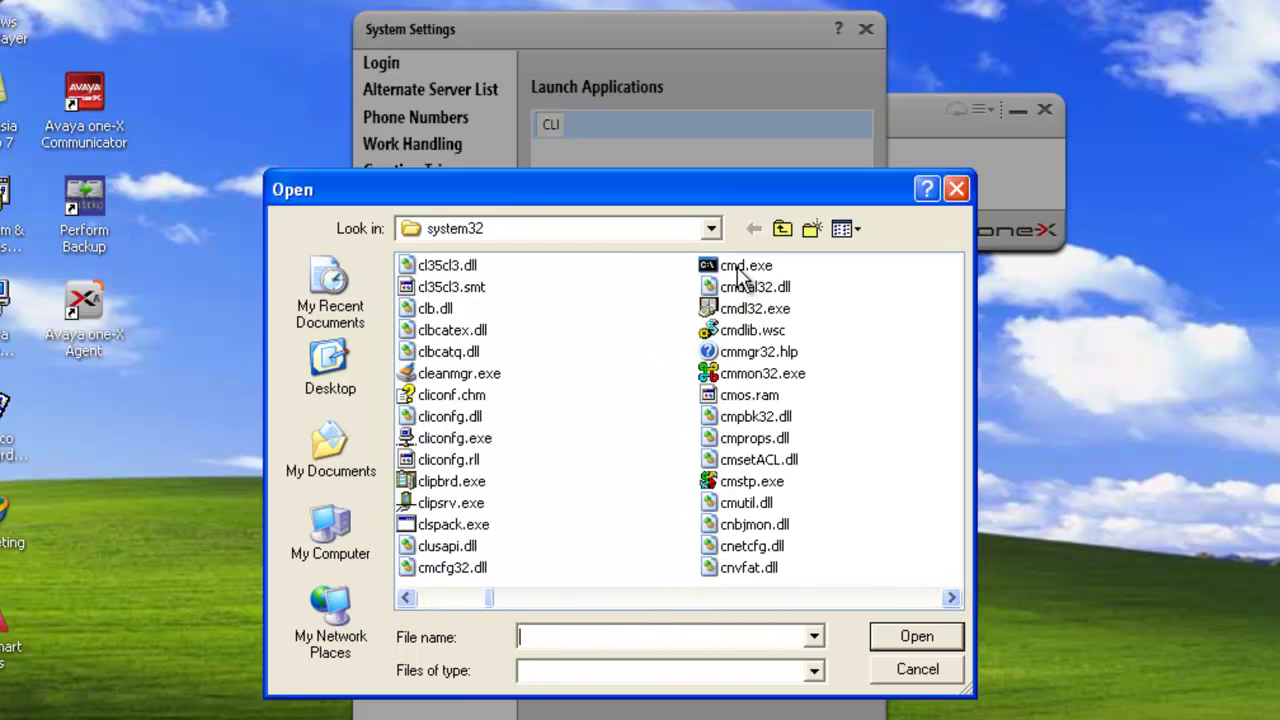
click(737, 266)
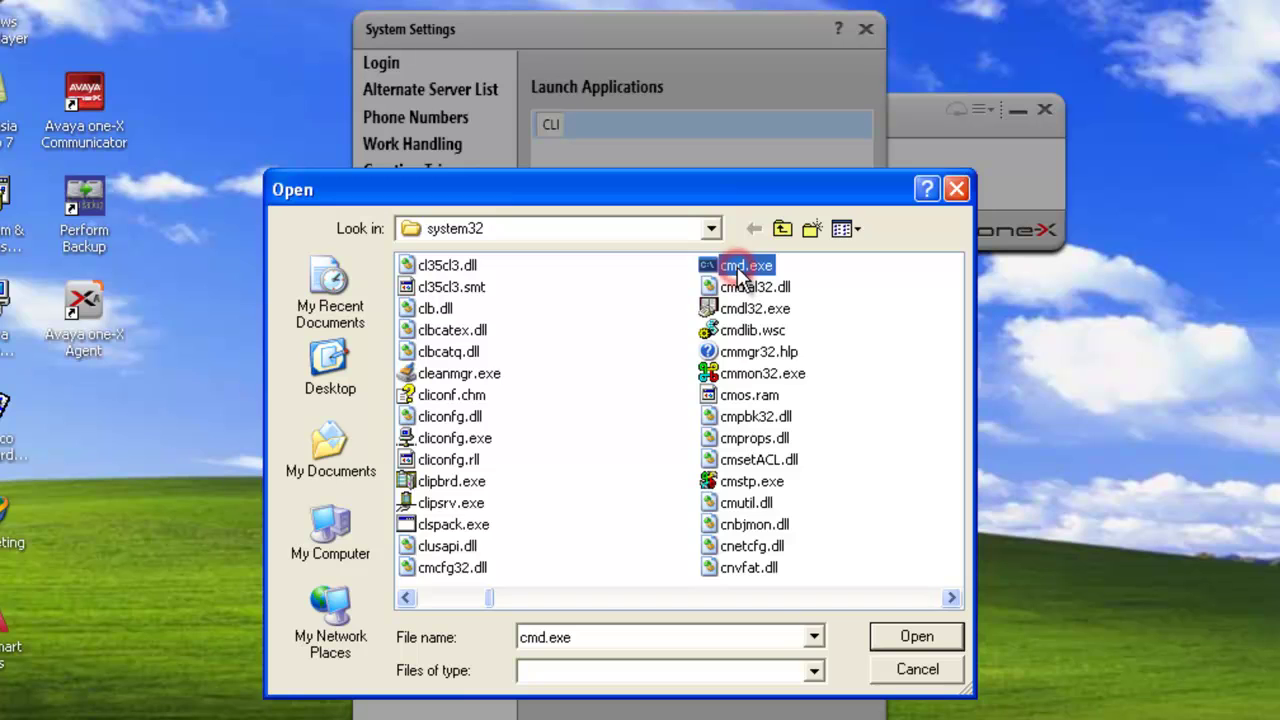
click(912, 634)
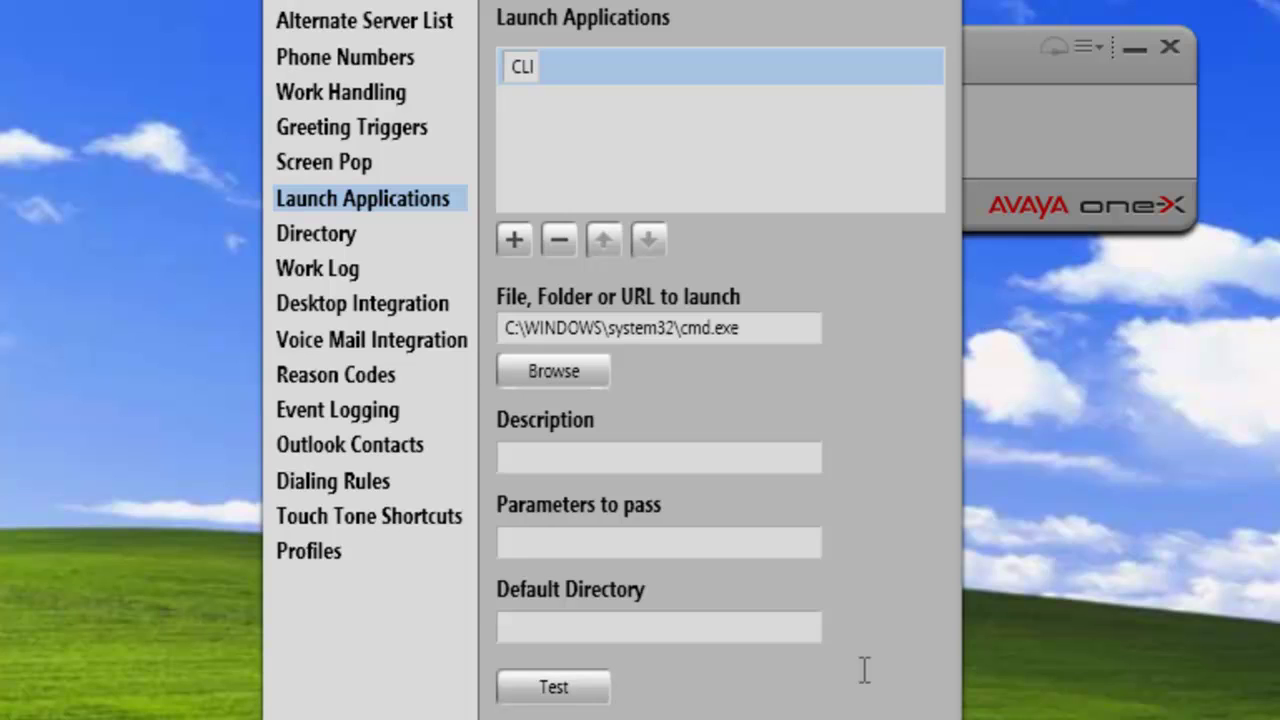
click(559, 463)
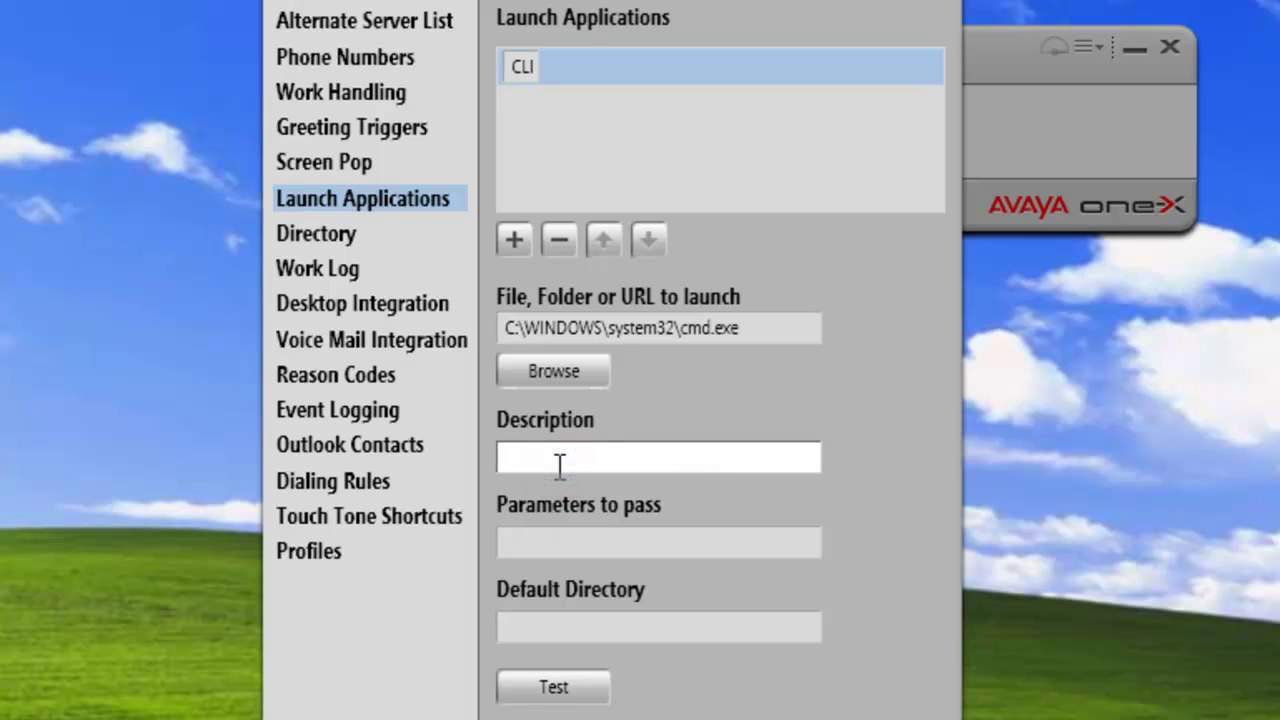
text(Command line)
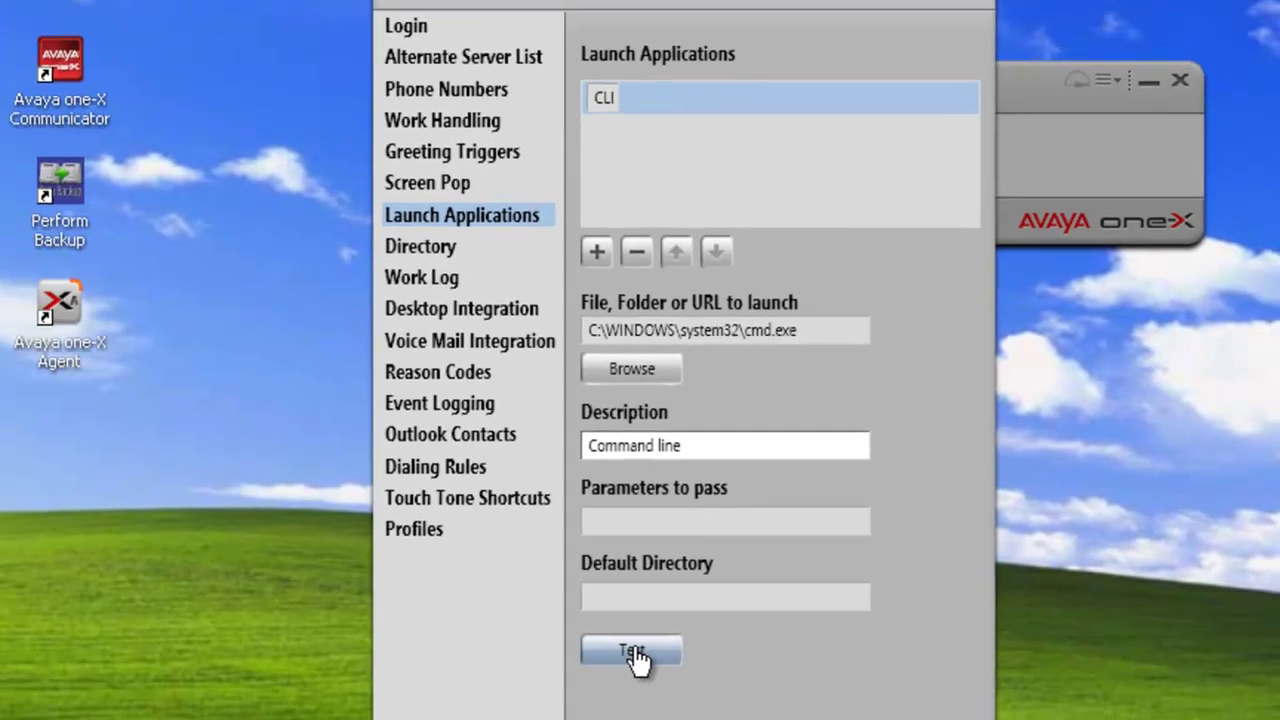
Test the CLI entry, close the command window it launches, and leave System Settings with the entry saved
click(556, 690)
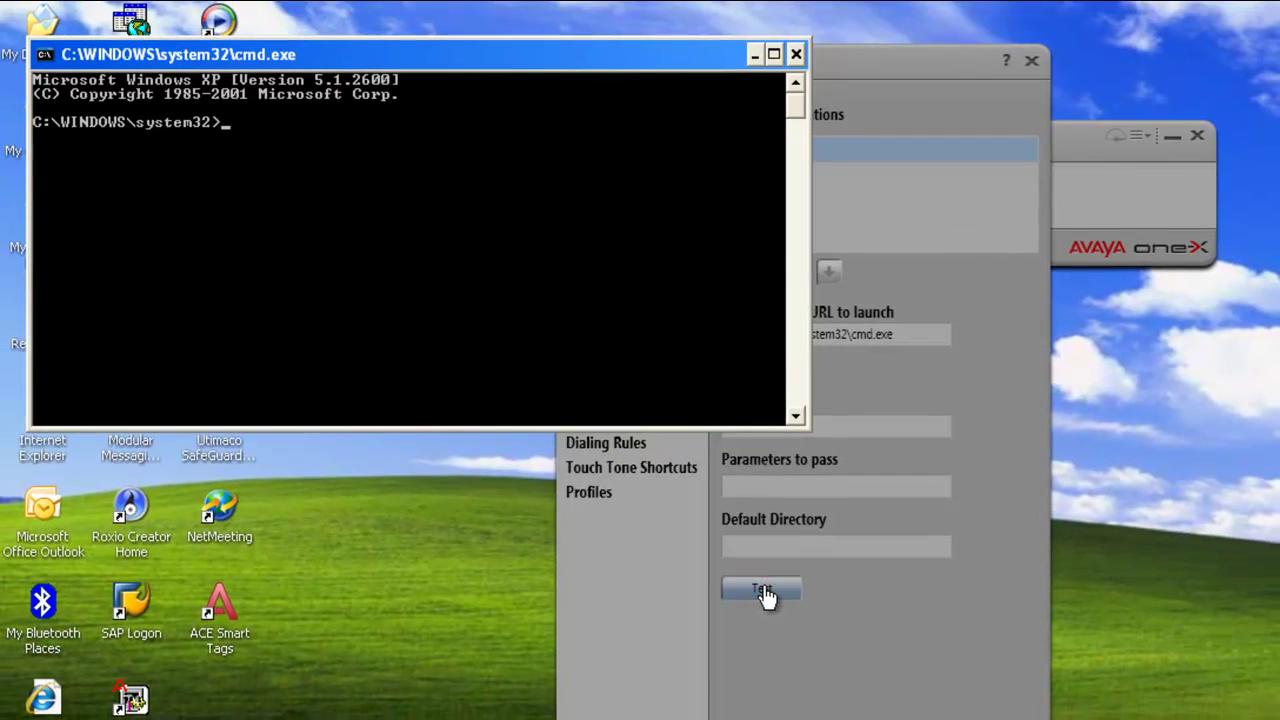
click(797, 57)
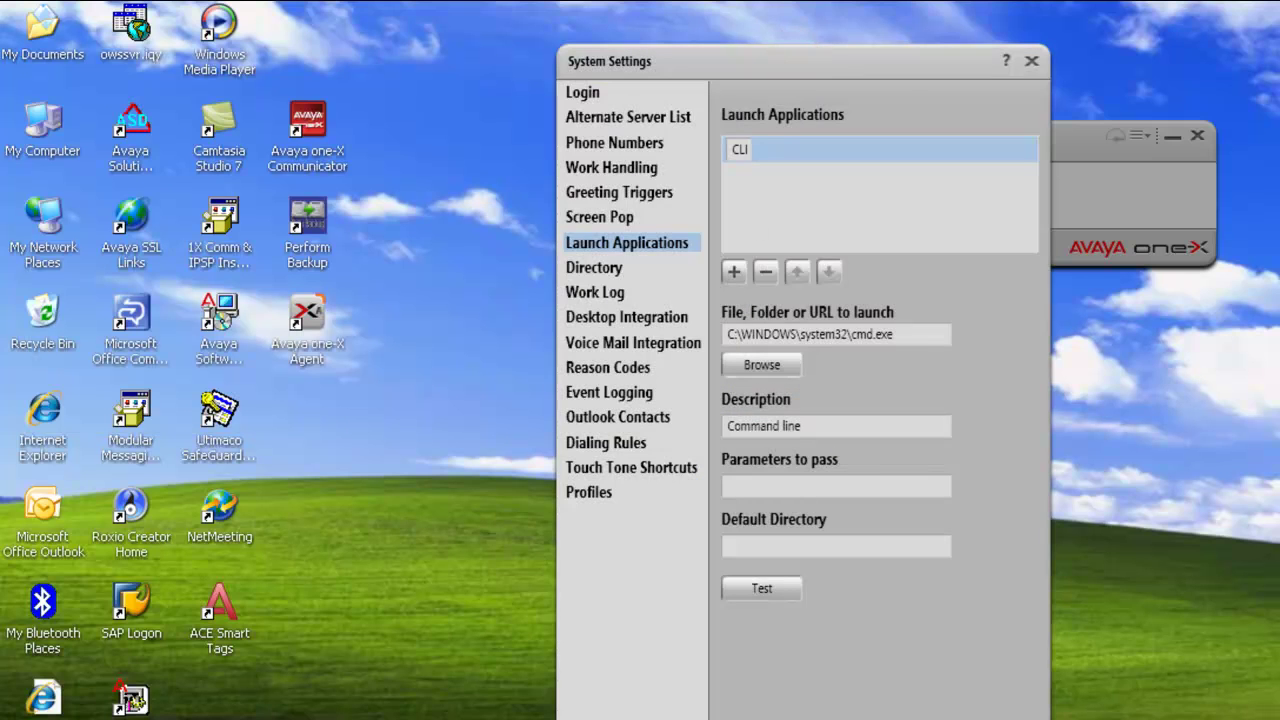
key(Escape)
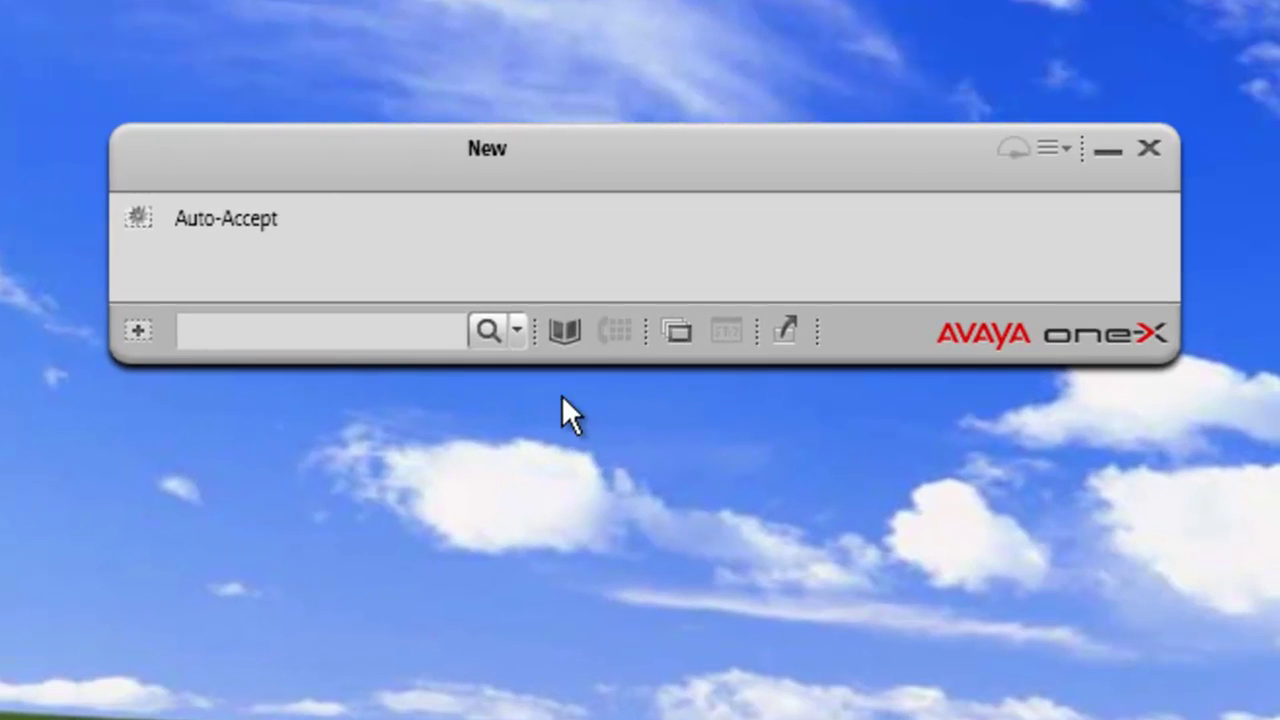
Launch CLI from the agent window's list of launch applications and close the command window
click(803, 332)
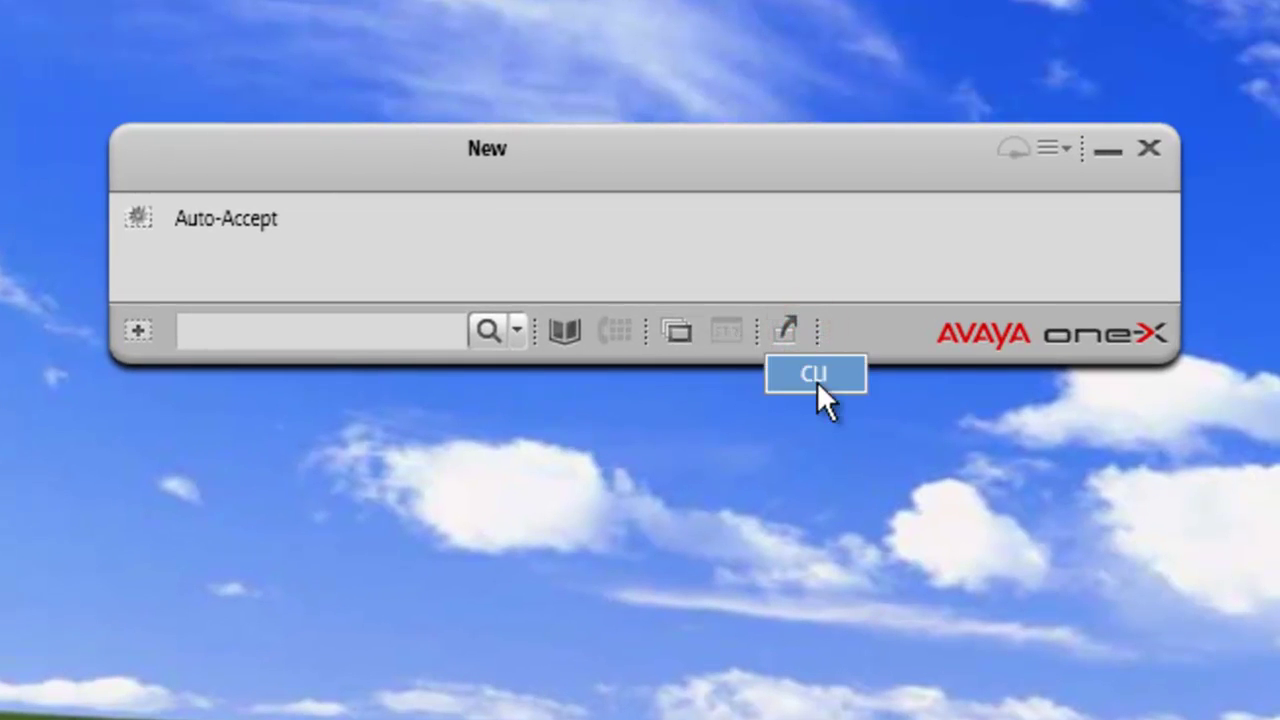
click(817, 373)
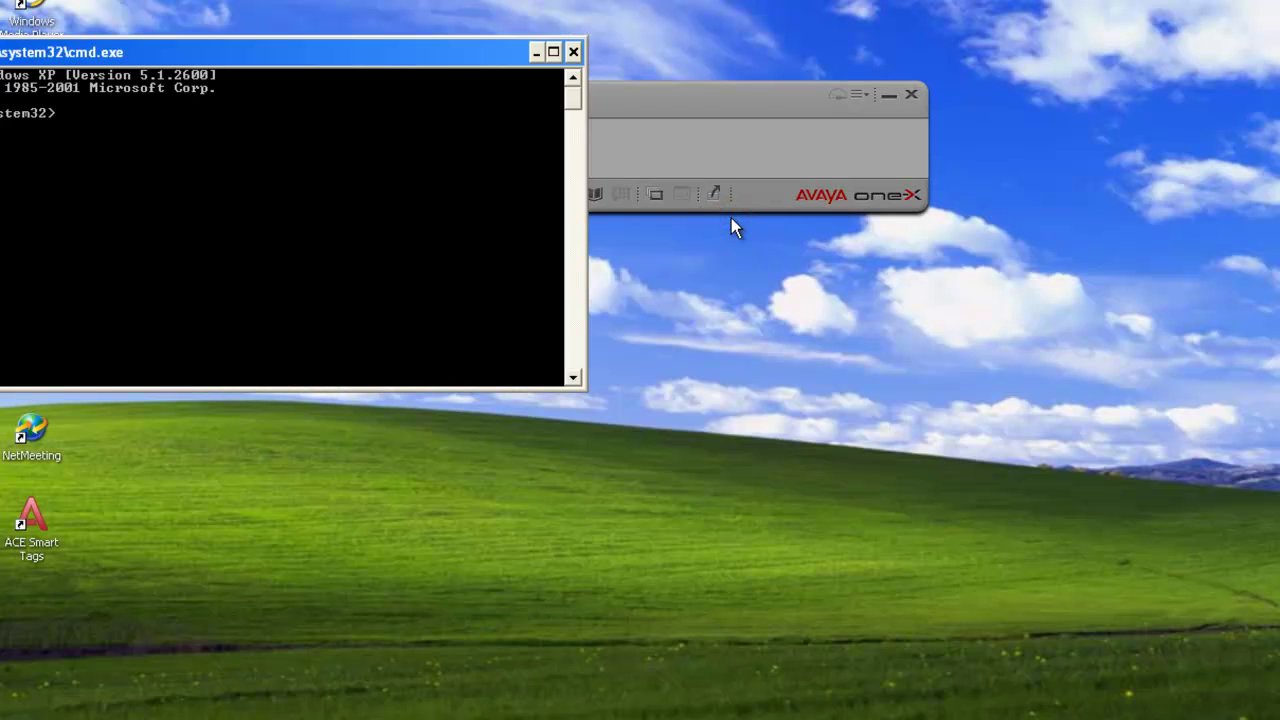
click(573, 51)
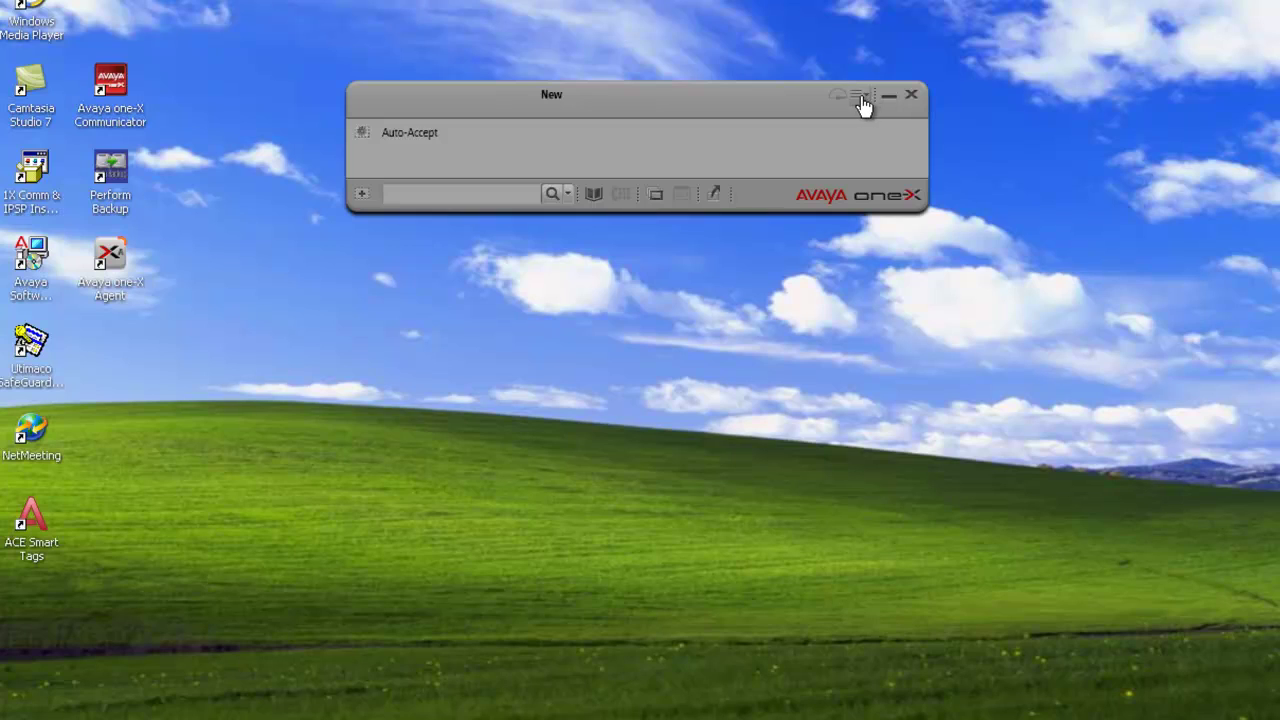
Reopen the Launch Applications settings and add a second entry named Avaya Support
click(860, 98)
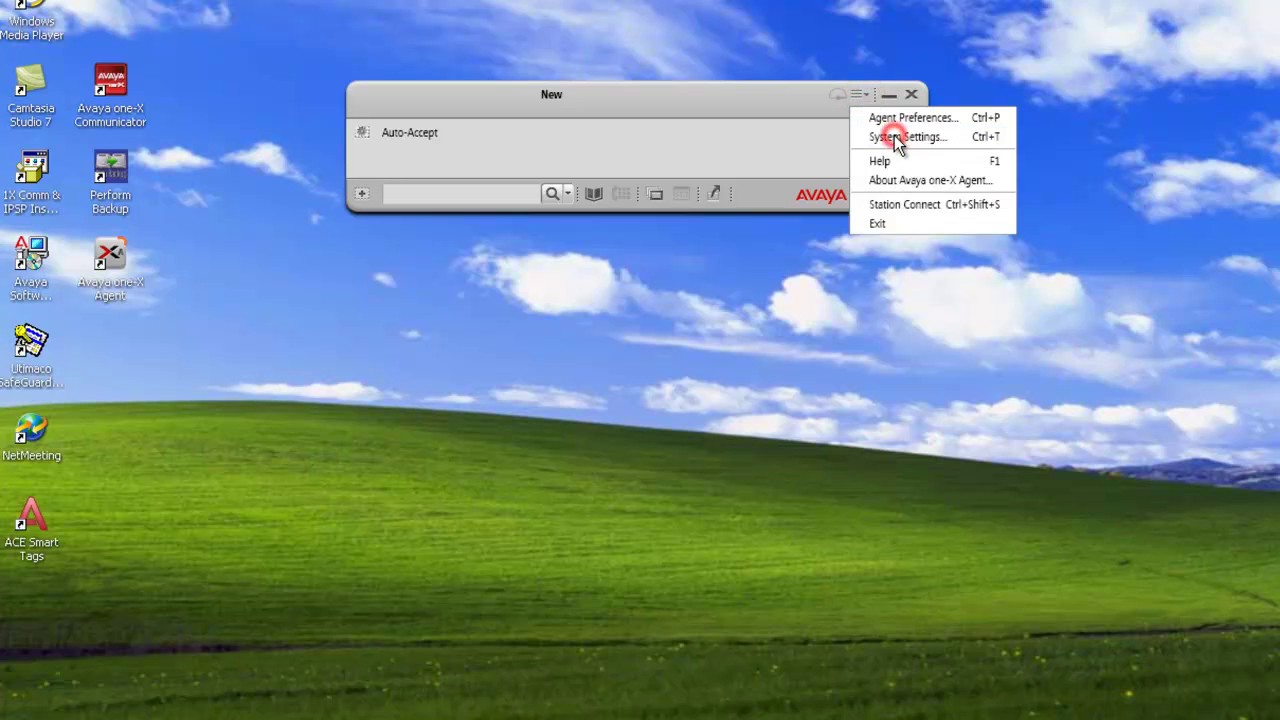
click(894, 135)
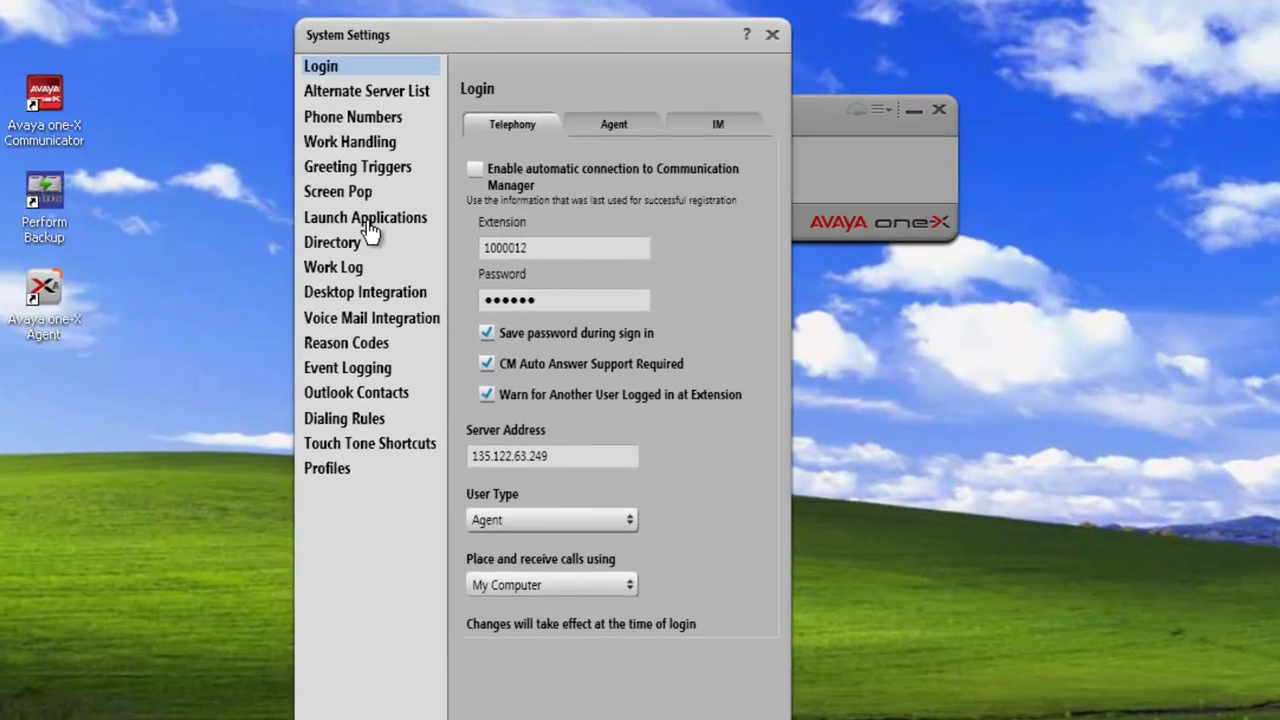
click(398, 191)
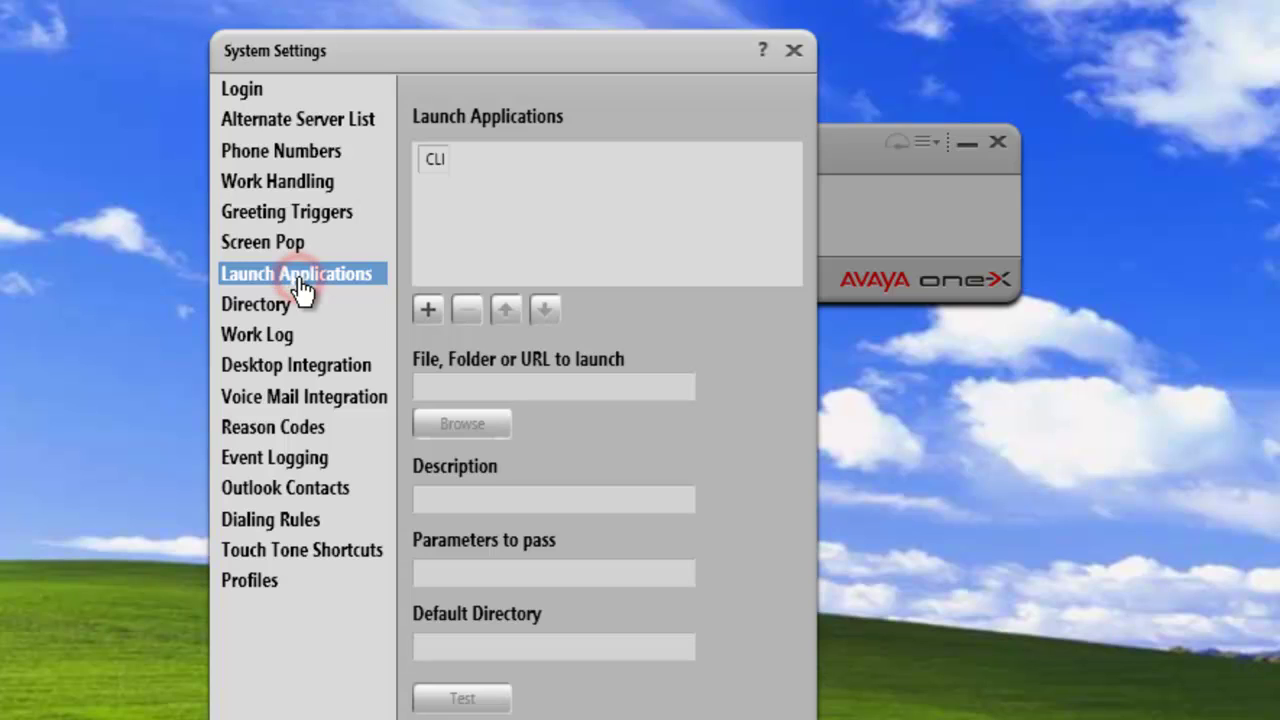
click(430, 311)
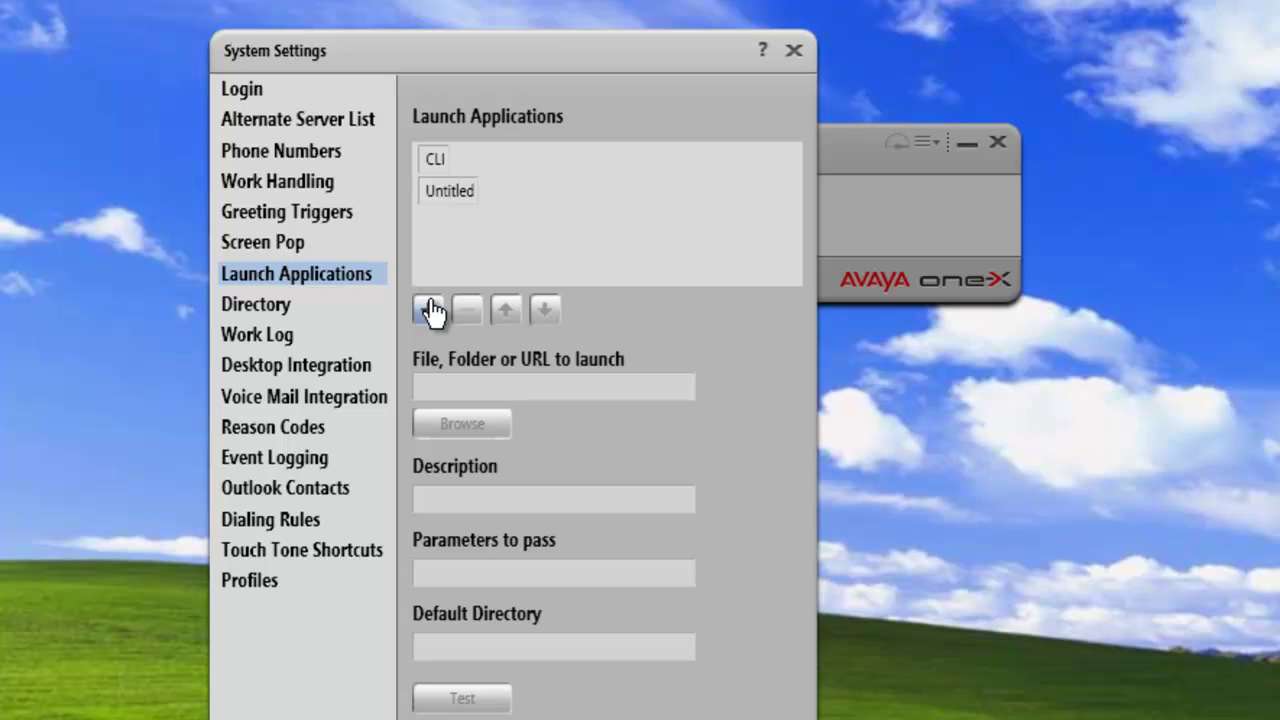
double_click(426, 195)
text(Avaya)
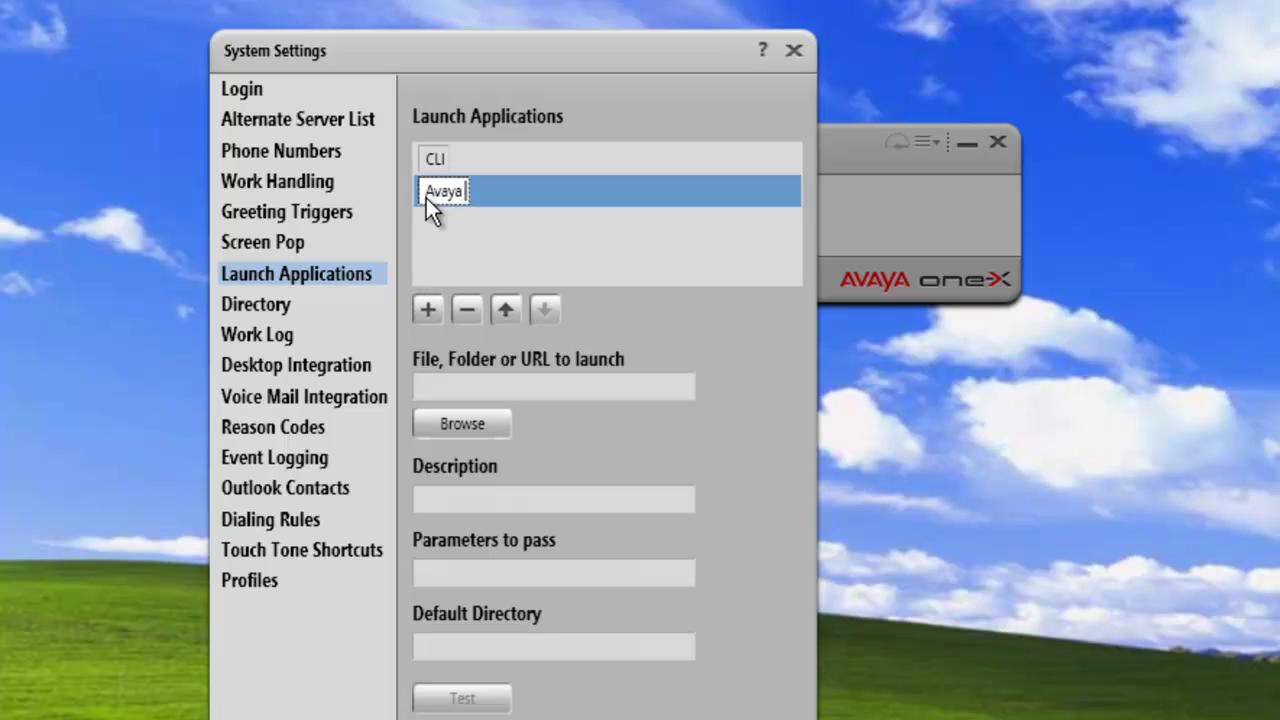
text( Support)
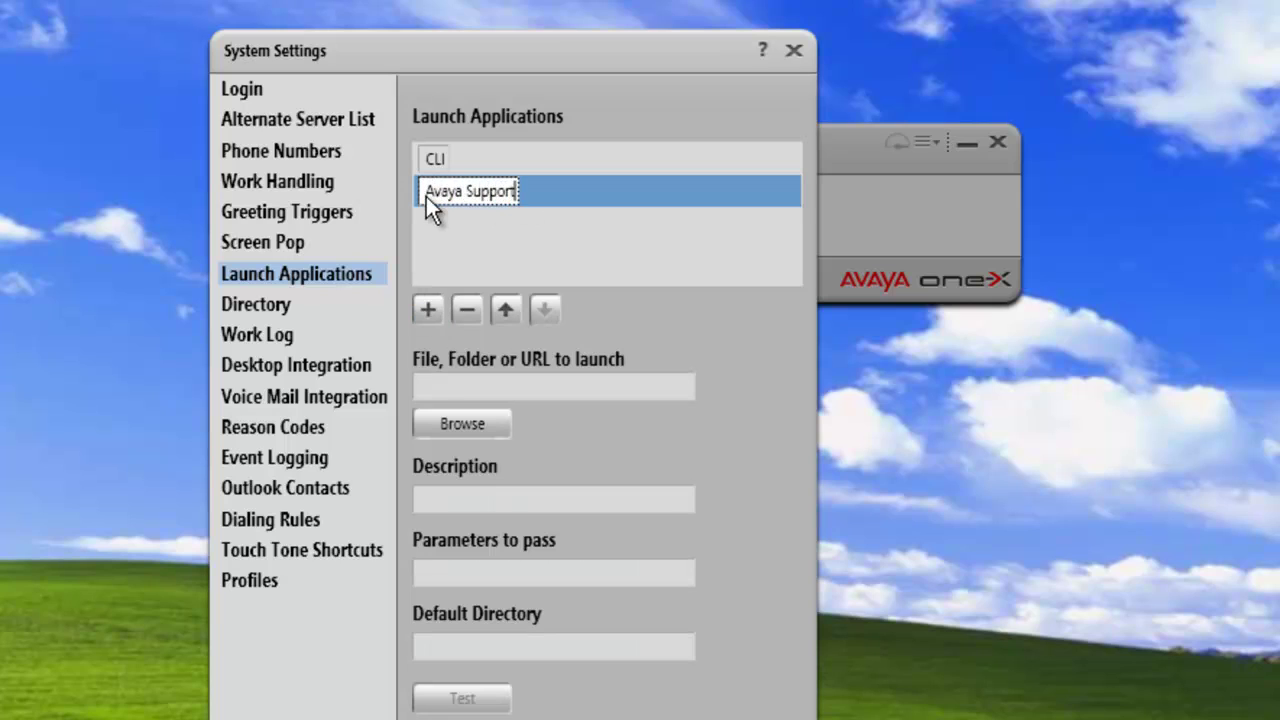
click(448, 387)
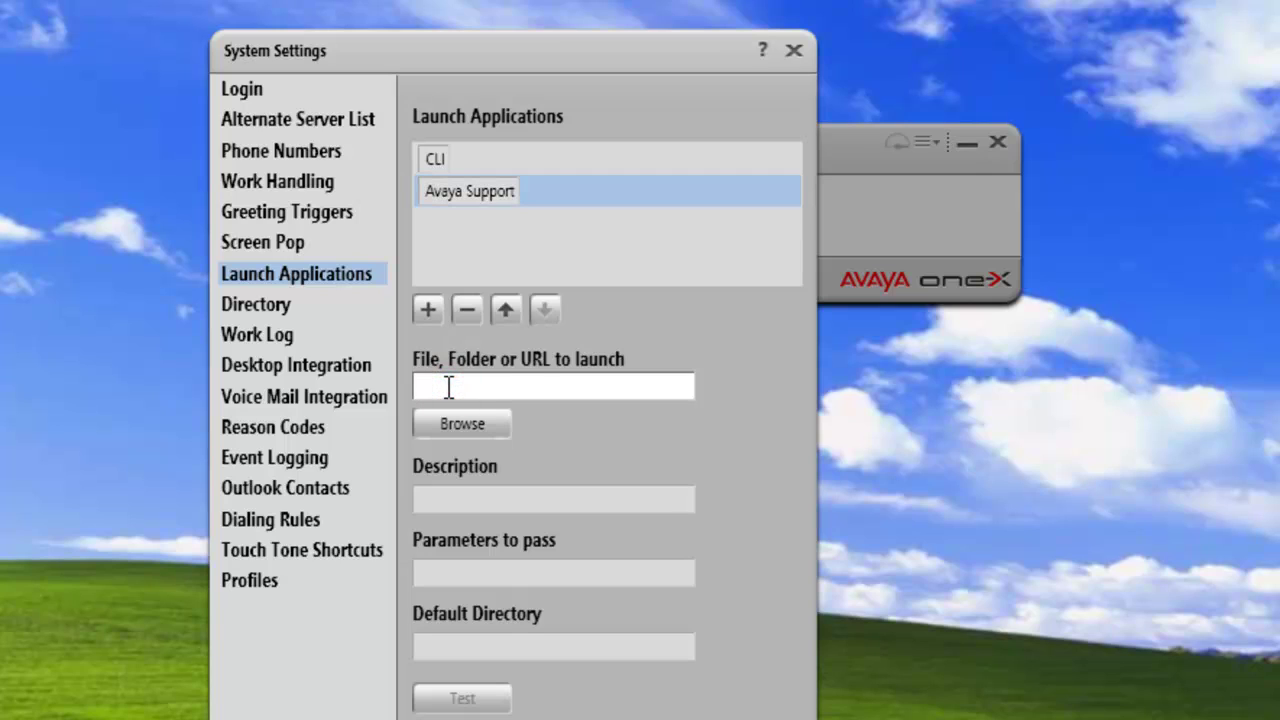
text(http://supportbetasite.avaya.com/)
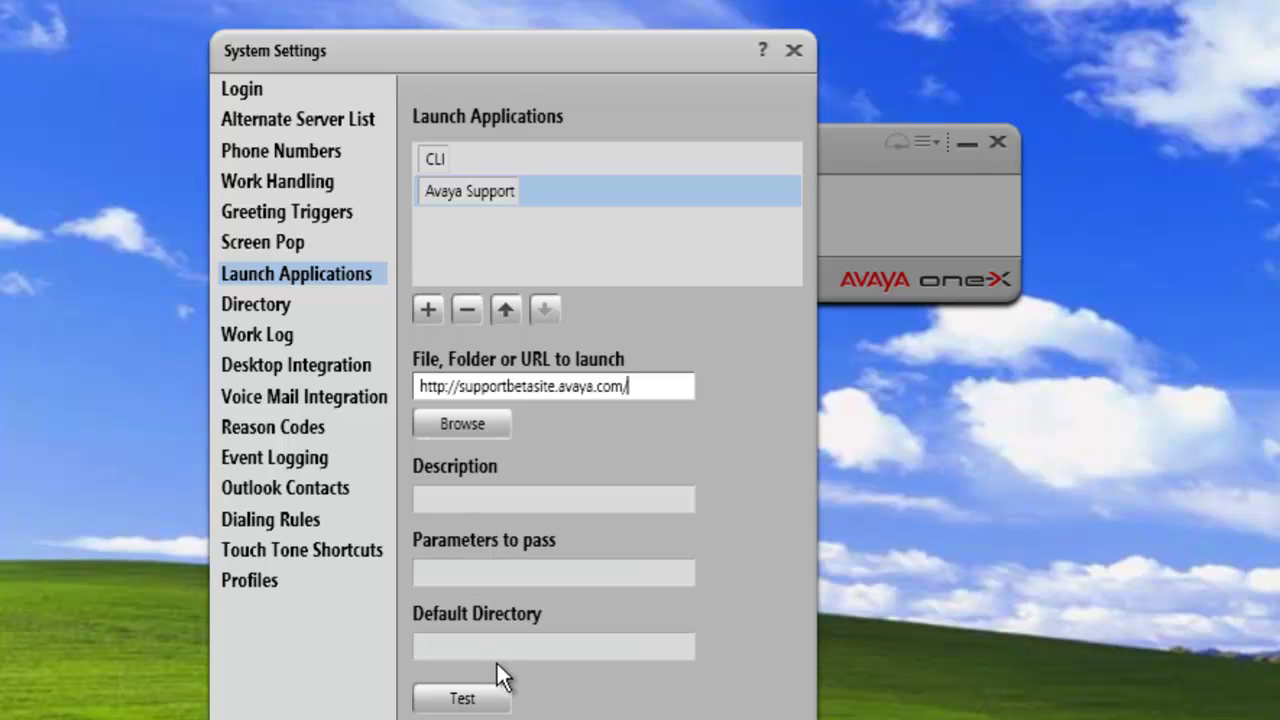
click(464, 700)
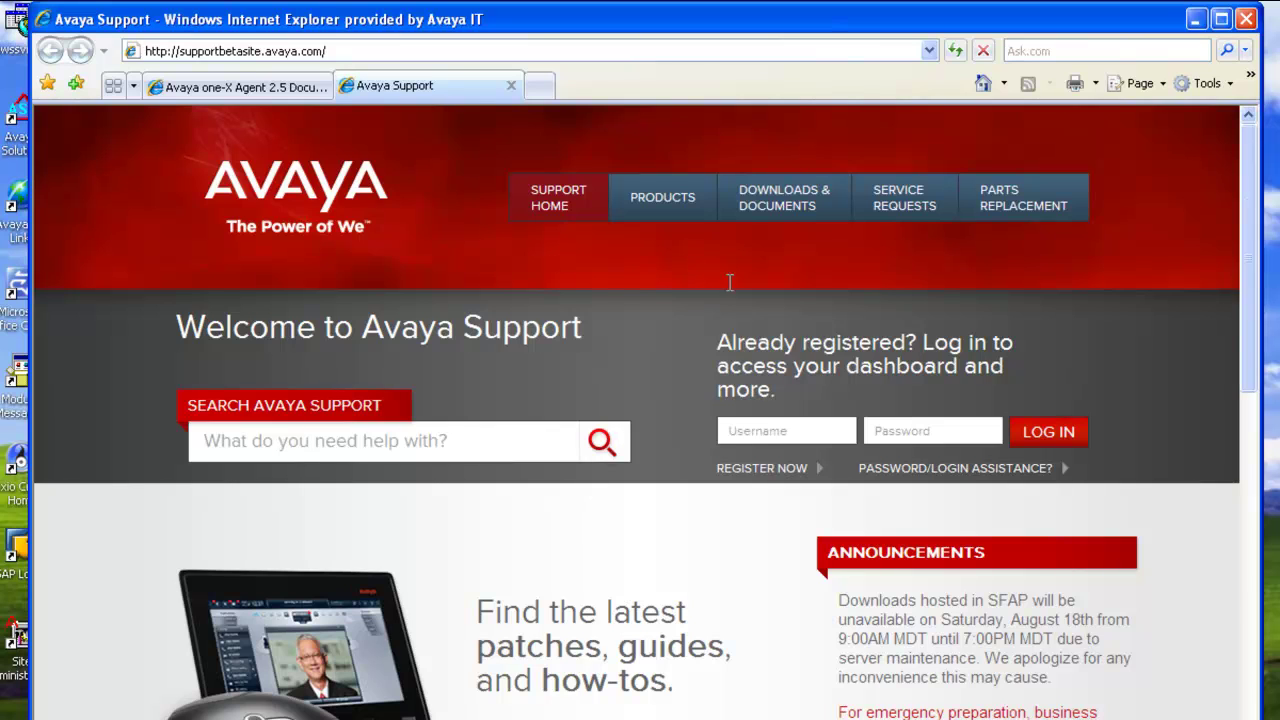
click(1197, 20)
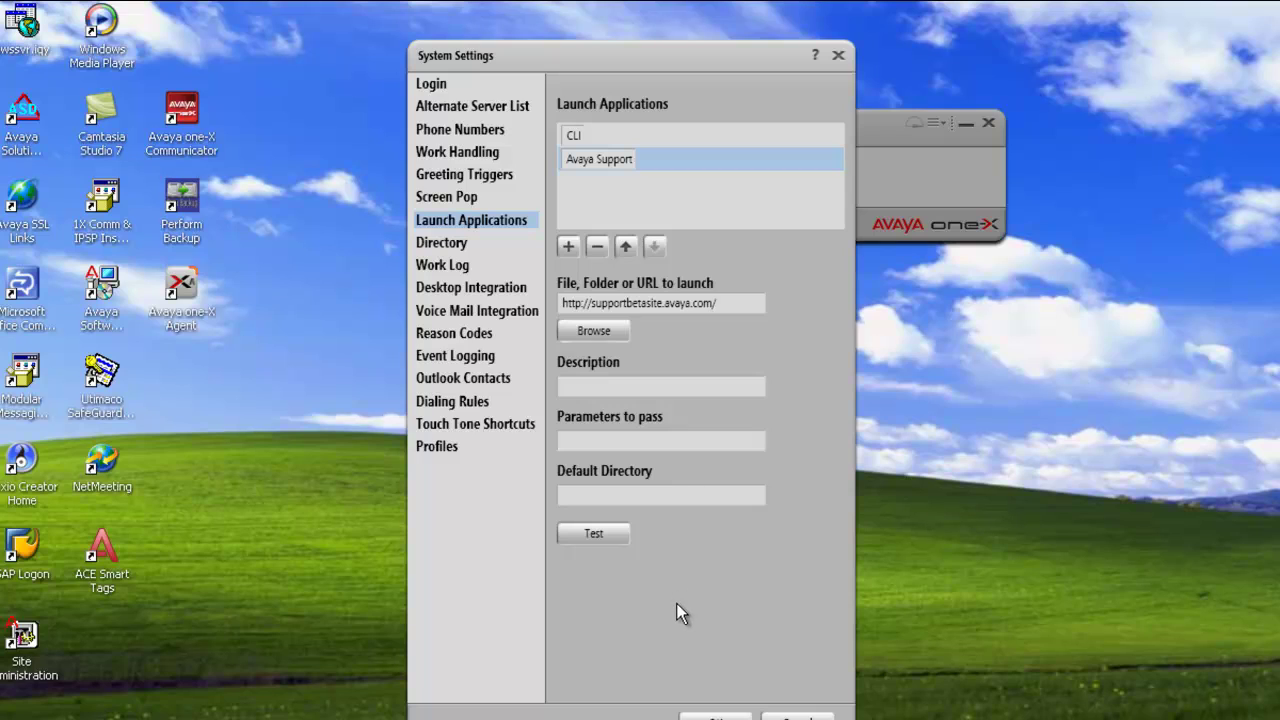
Add a third entry named Putty that launches C:\Program Files\PuTTY\putty.exe
click(568, 248)
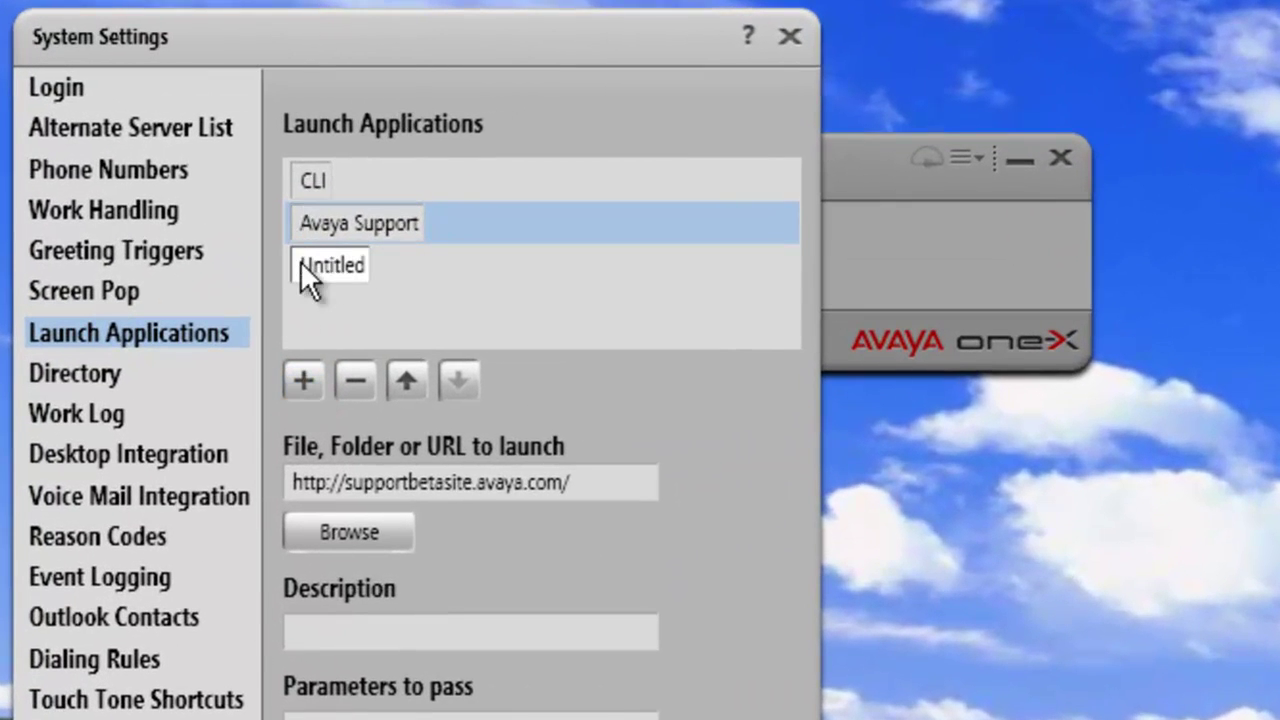
click(300, 264)
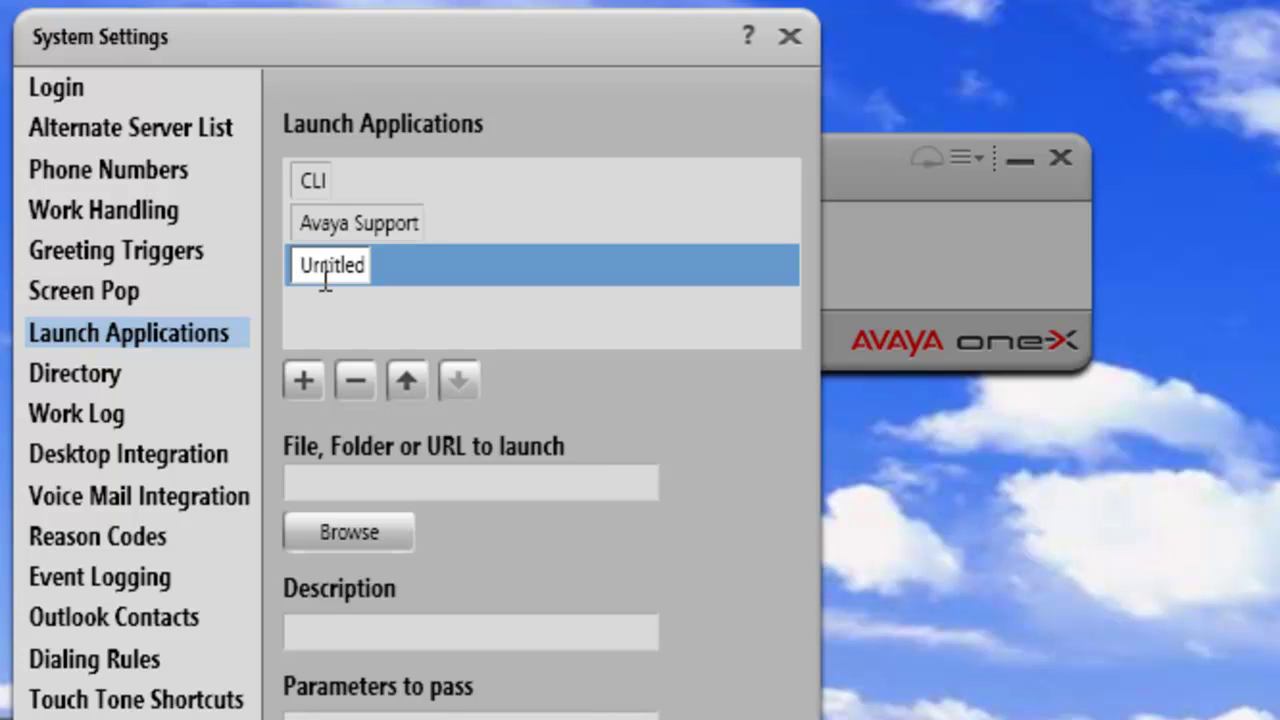
drag(300, 268, 381, 270)
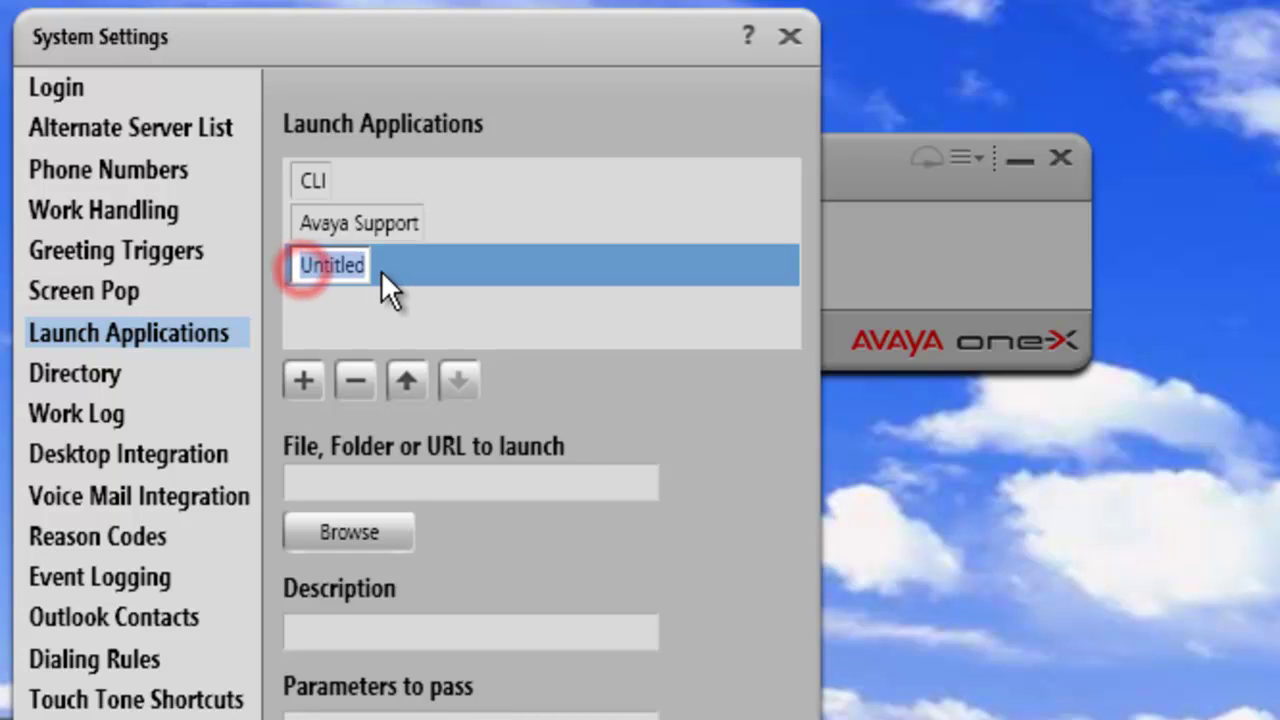
text(Putty)
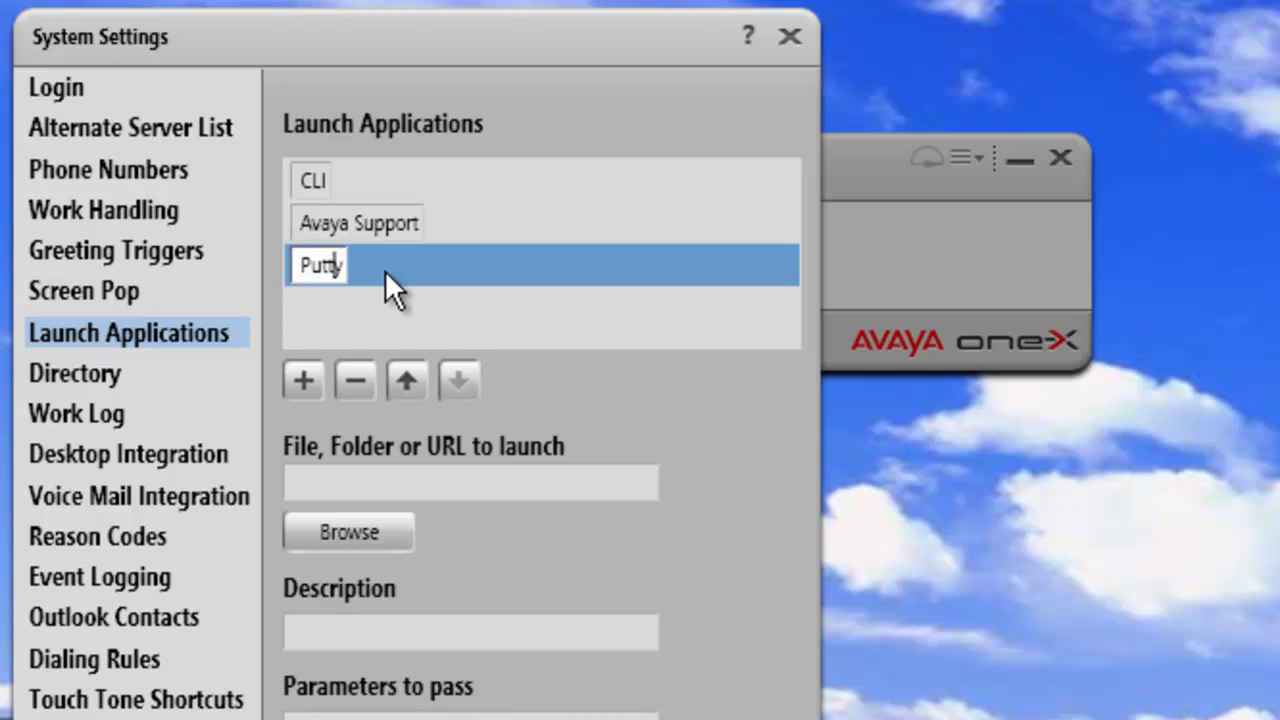
click(331, 480)
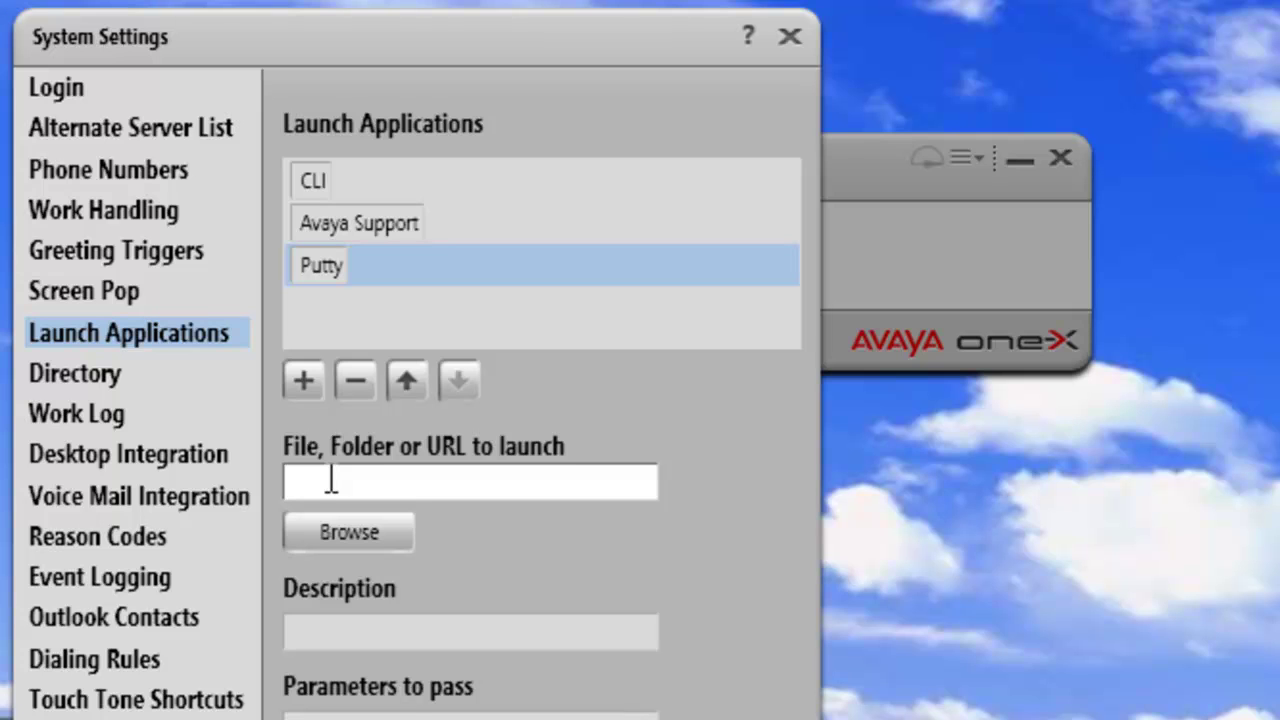
text(C:\Program Files\PuTTY\putty.exe)
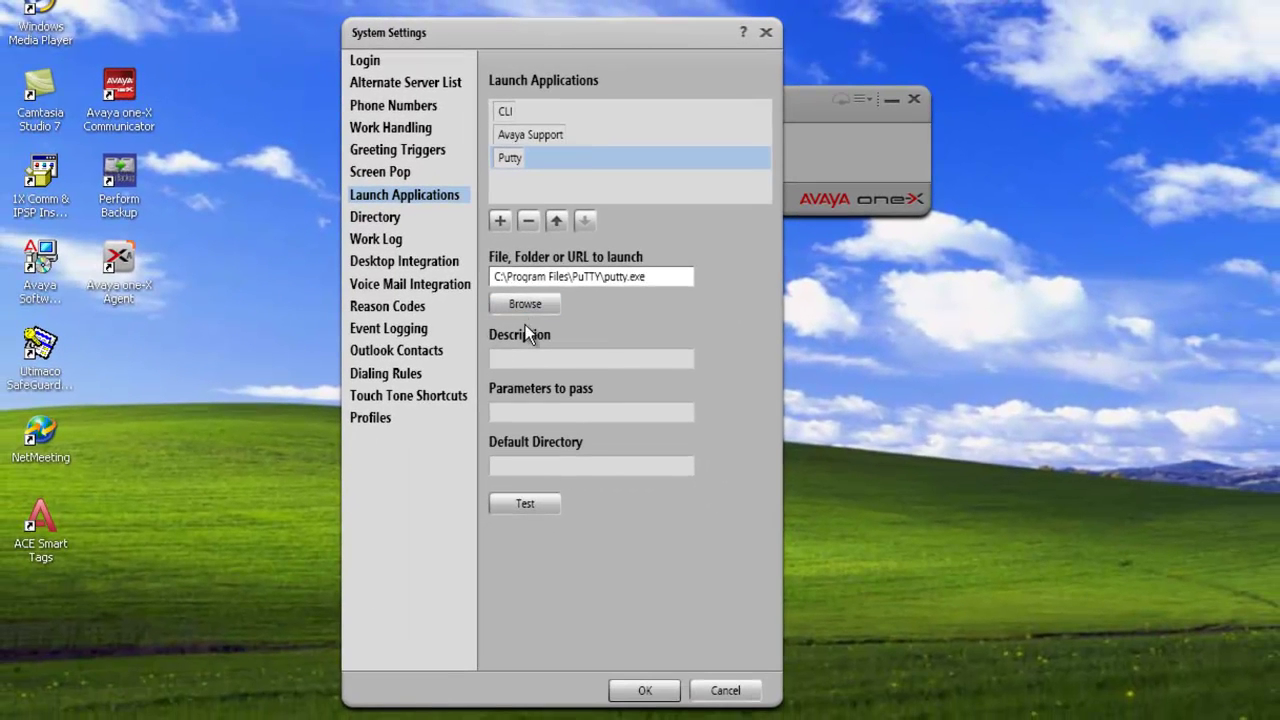
Test the Putty launch entry and dismiss the PuTTY configuration window without connecting
click(526, 506)
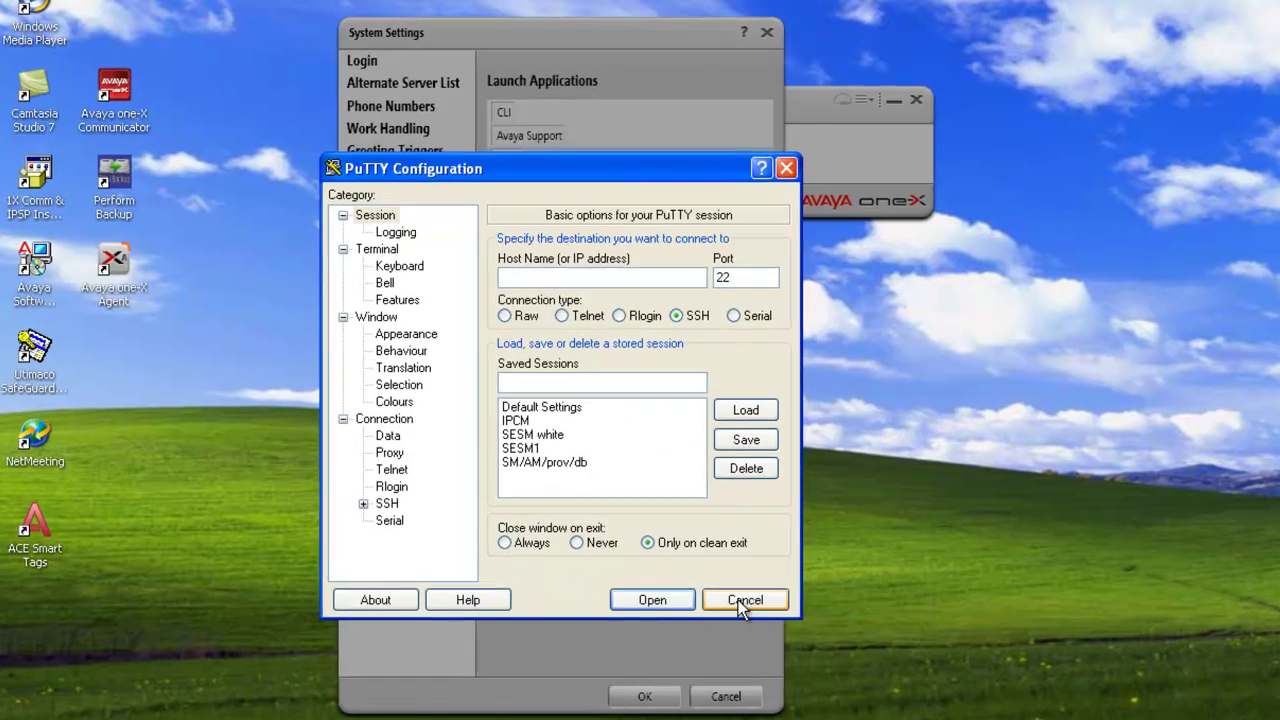
click(738, 597)
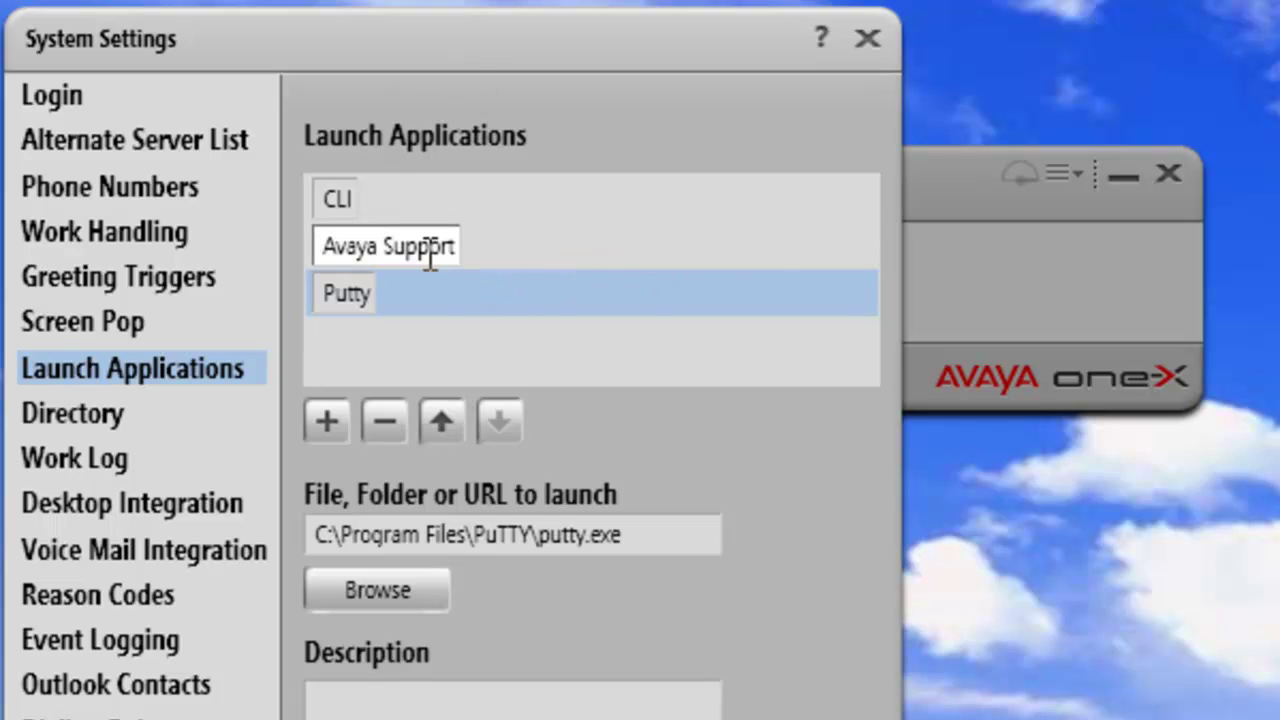
Move the Avaya Support entry above CLI, save the settings, and check the order in the agent window's launch list
click(522, 242)
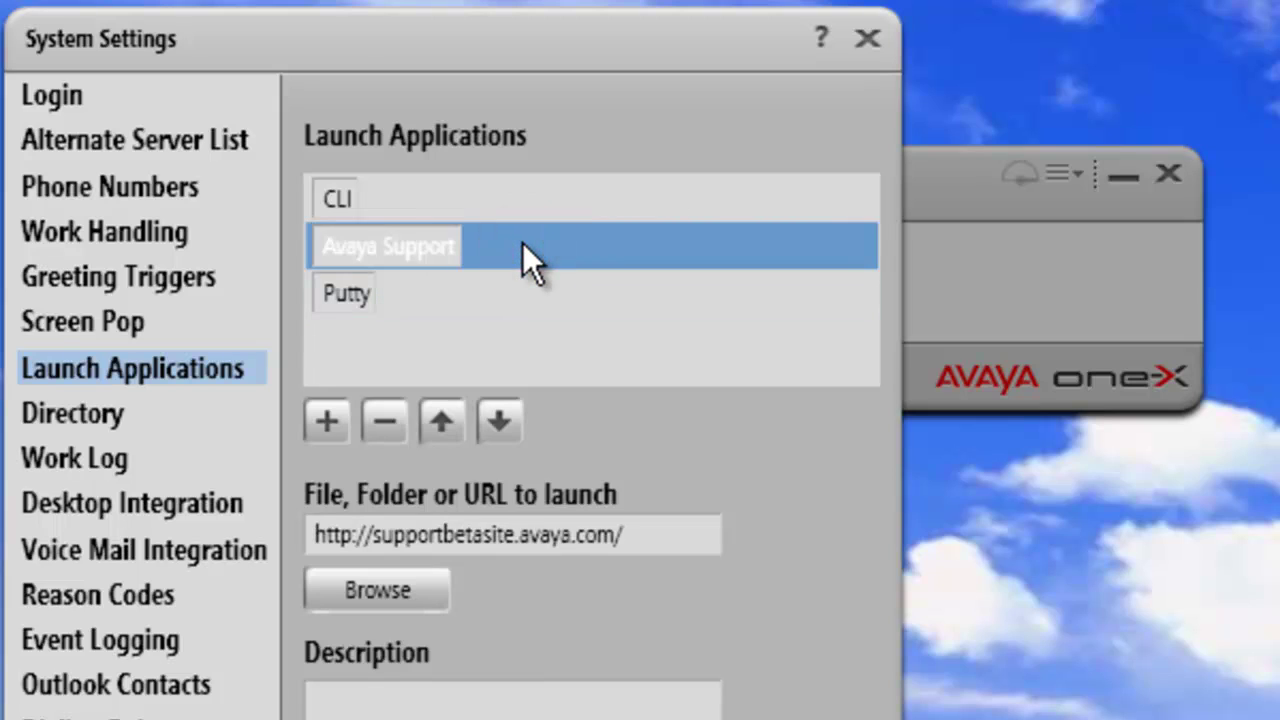
click(445, 421)
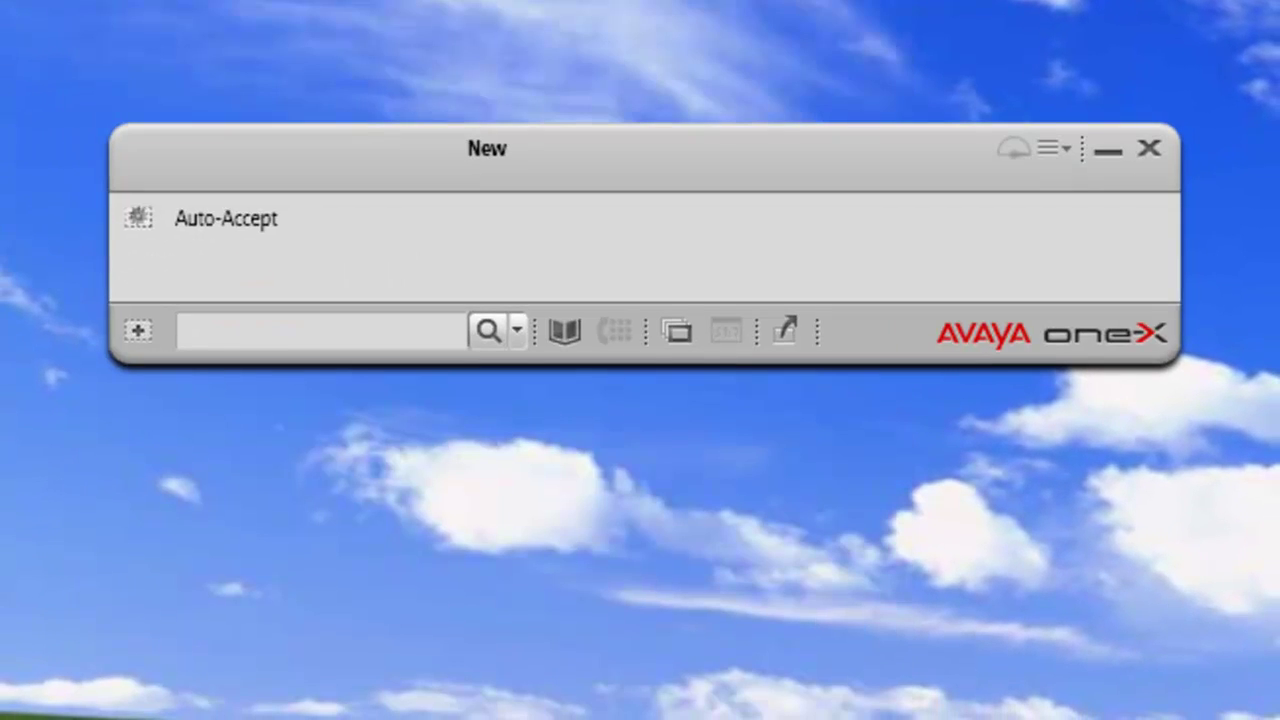
click(792, 331)
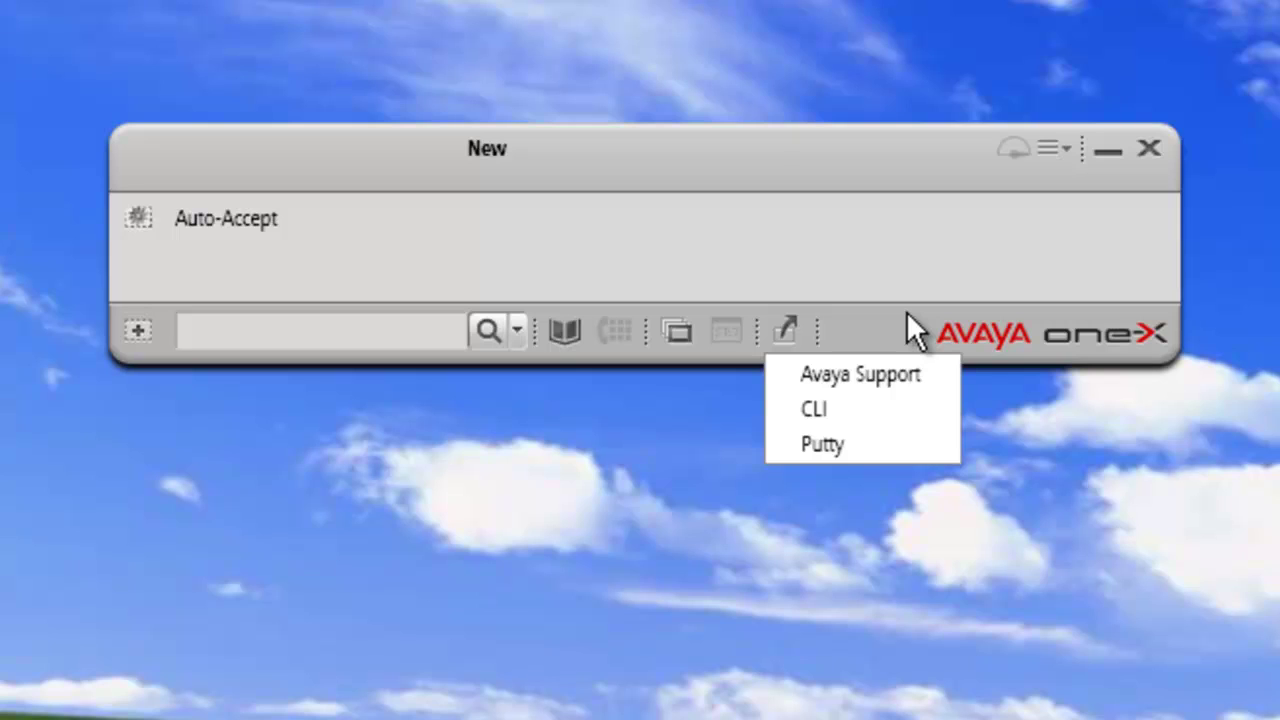
Remove the CLI entry from the Launch Applications settings, save, and check the agent window's launch list
click(1066, 149)
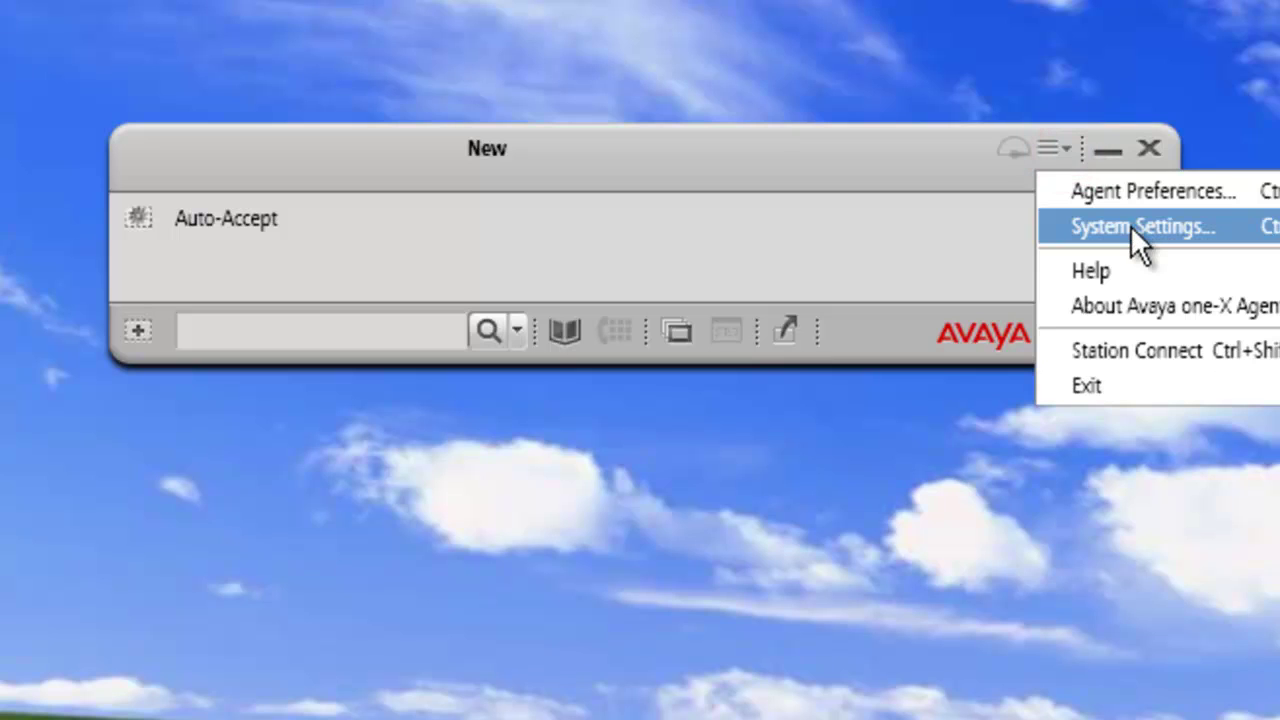
click(1130, 225)
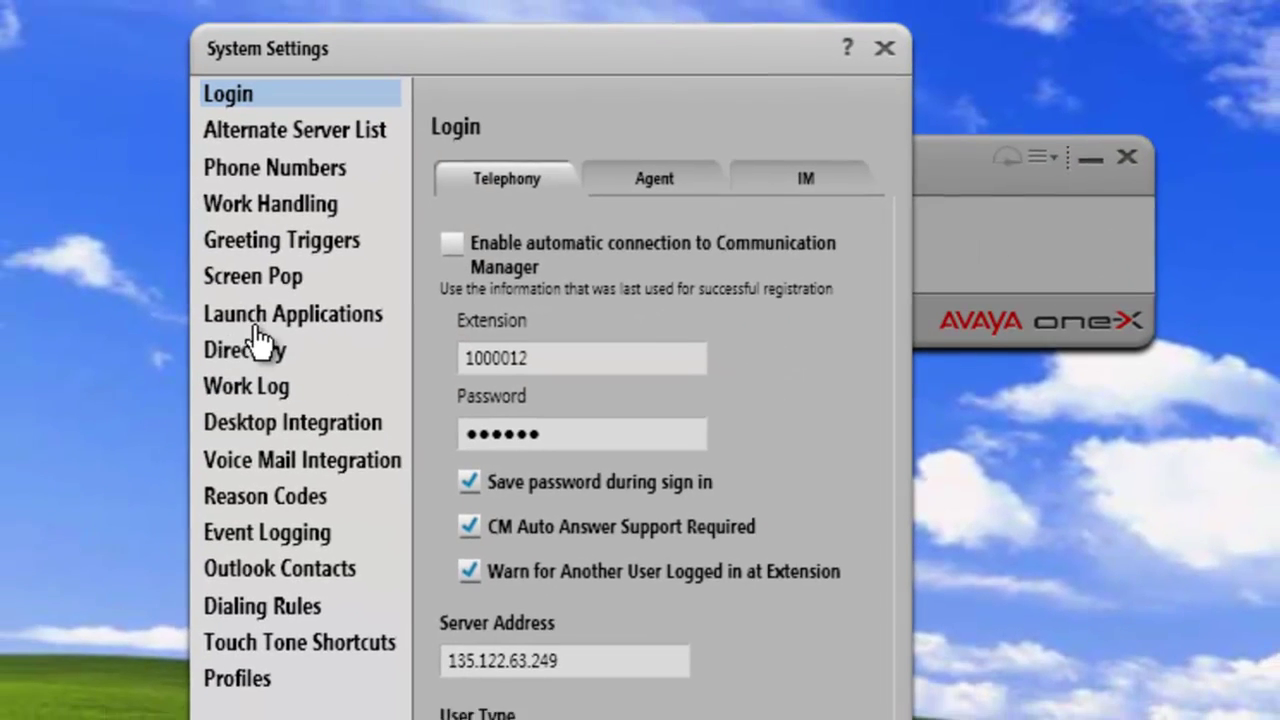
click(262, 316)
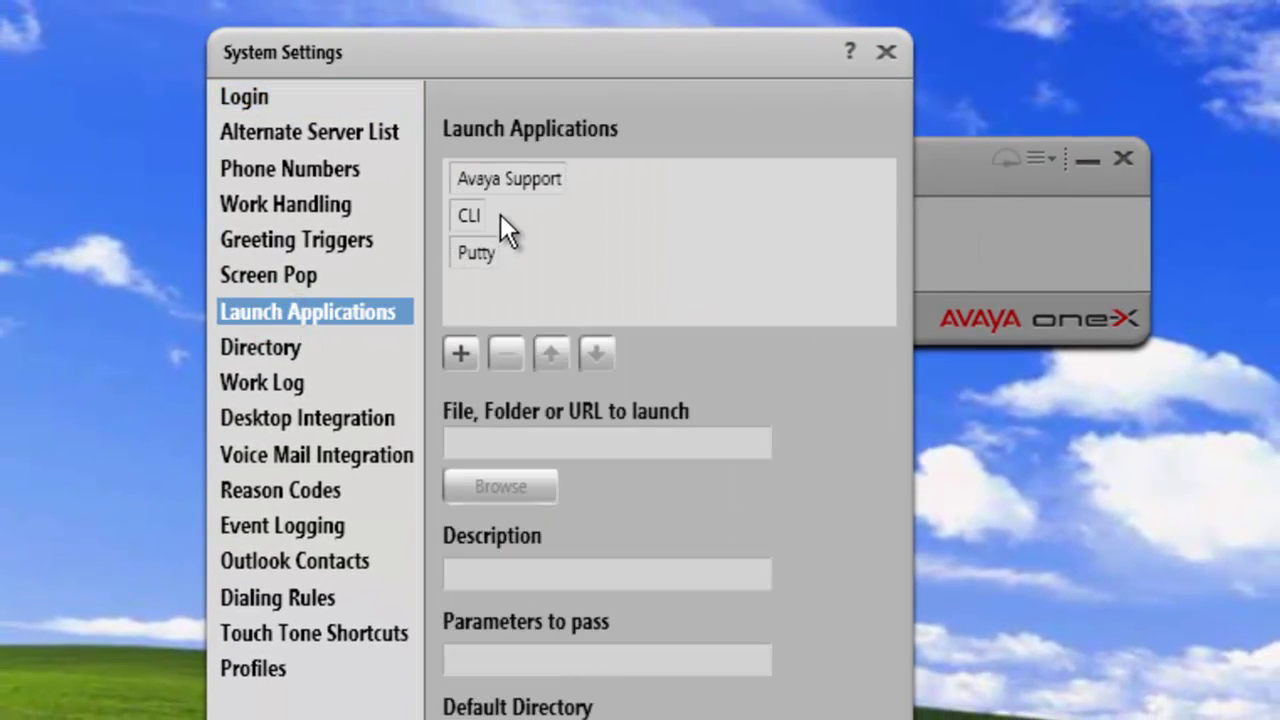
click(500, 214)
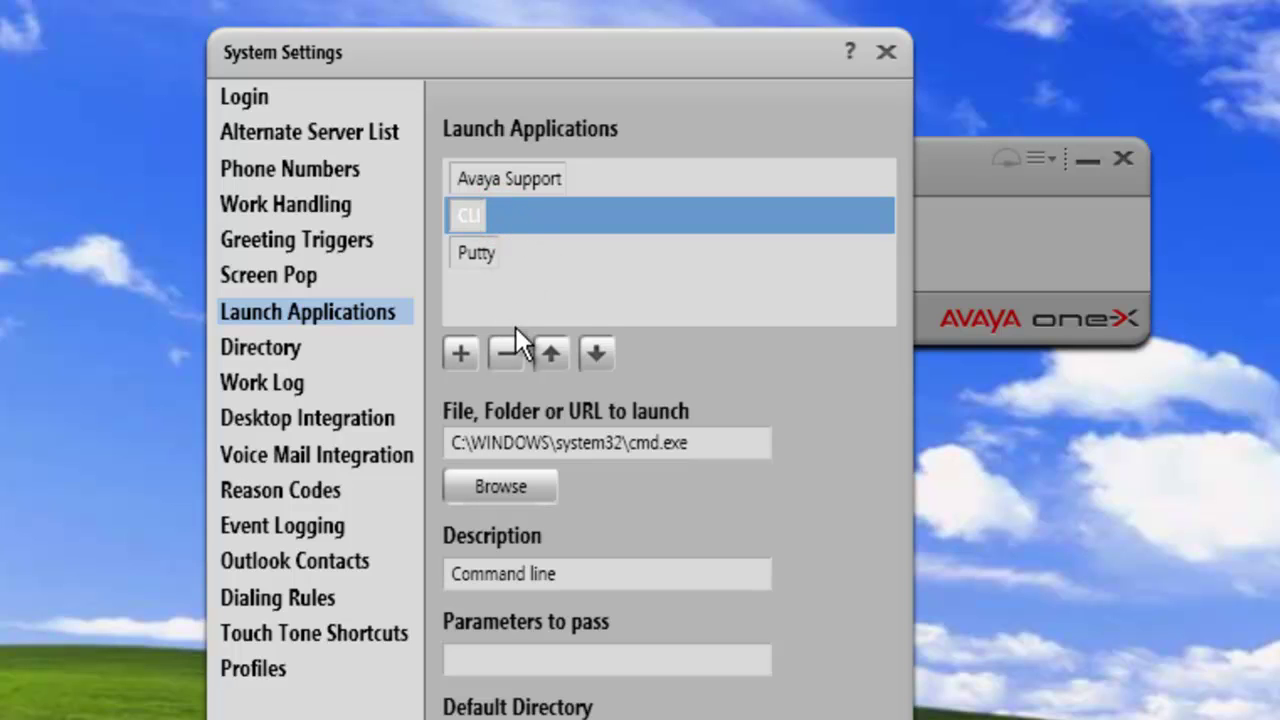
click(508, 354)
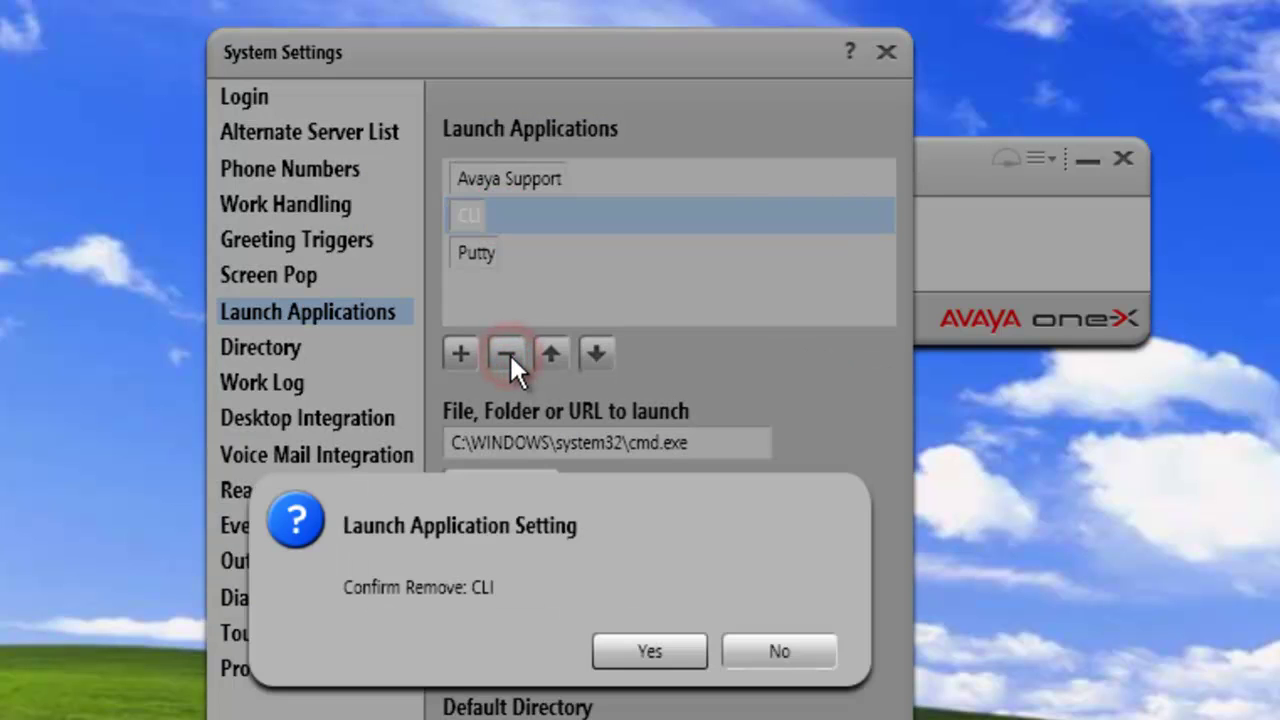
click(650, 652)
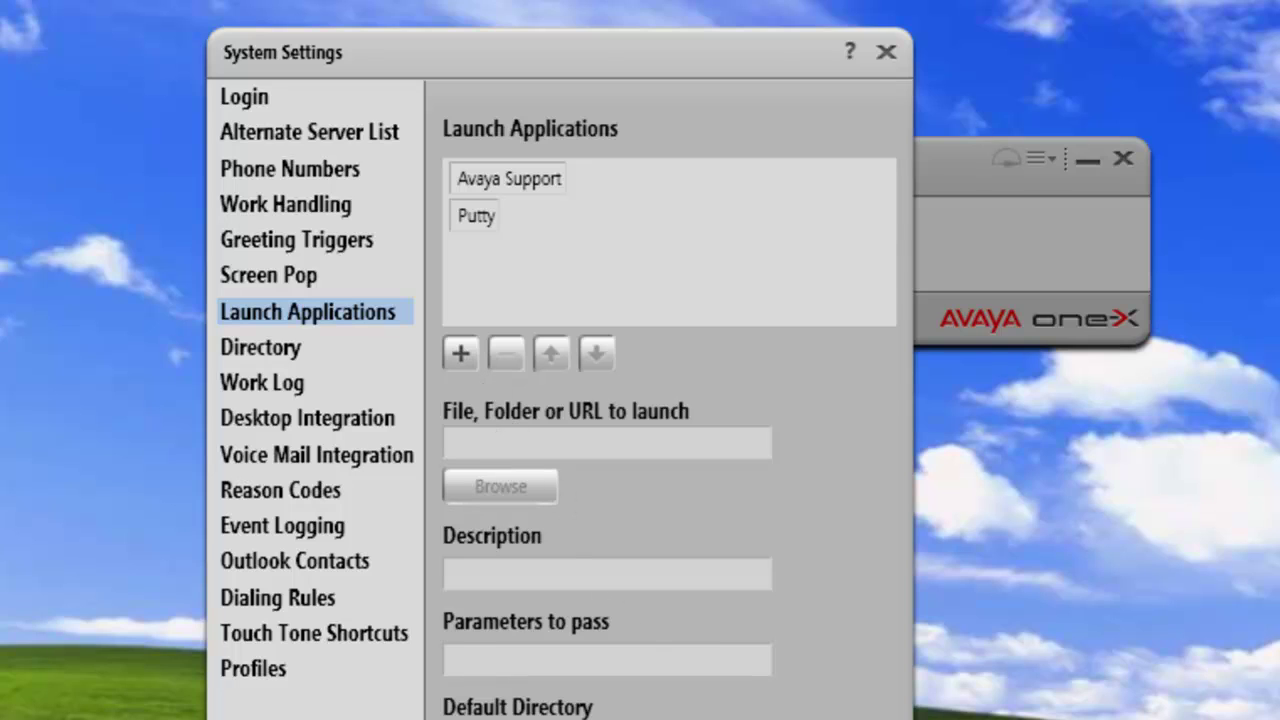
key(Return)
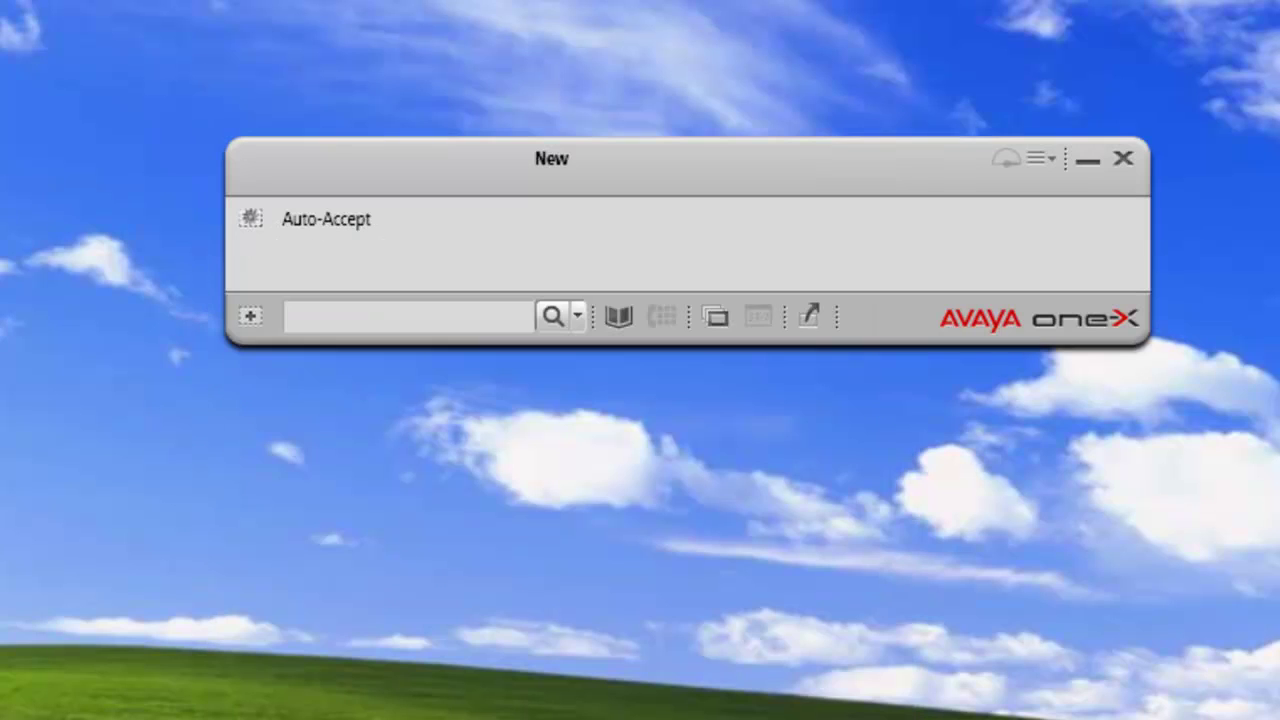
click(821, 314)
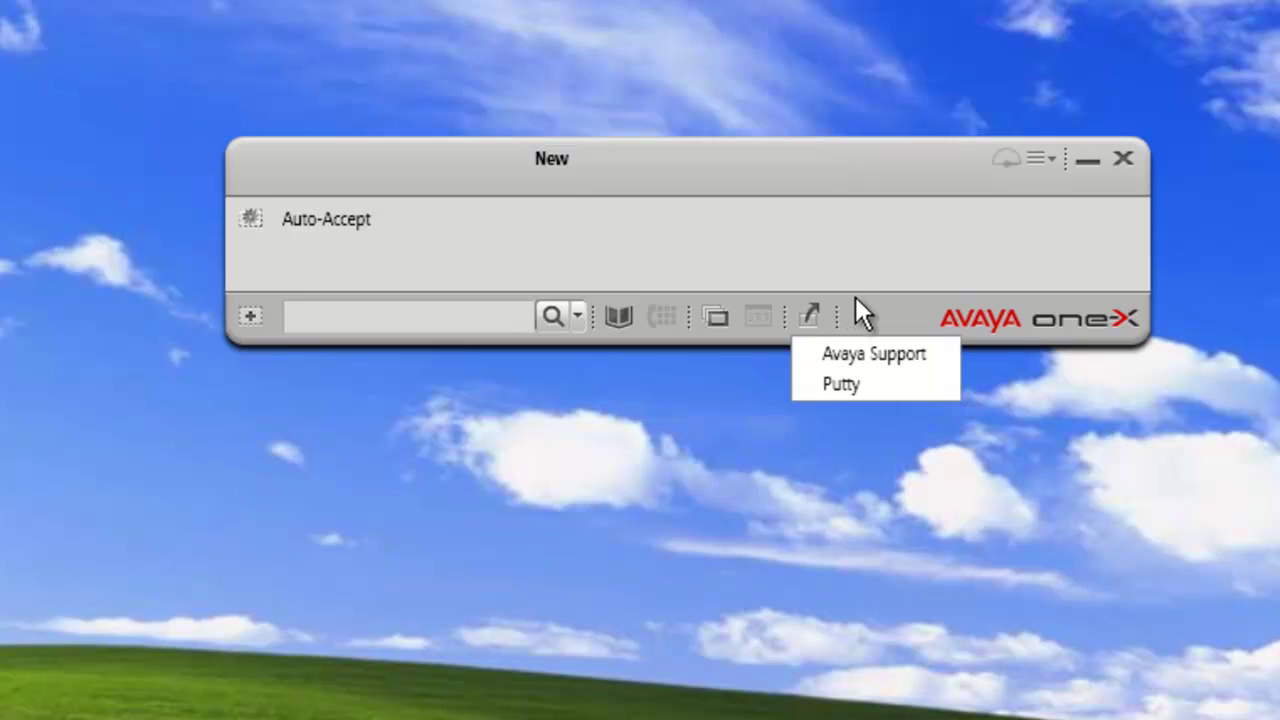